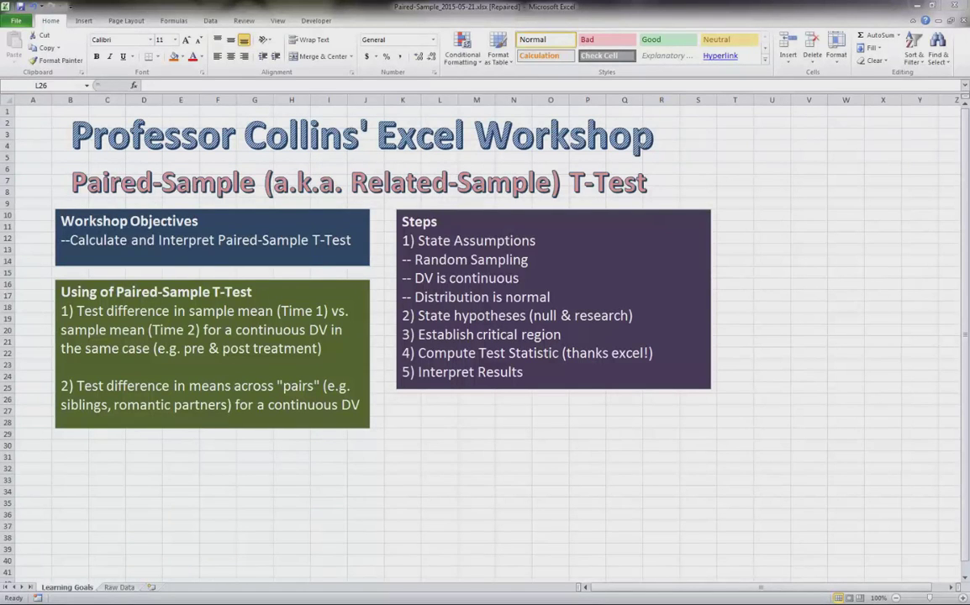
Highlight the related-sample wording in the subtitle and go into the Workshop Objectives text
drag(528, 183, 353, 187)
click(754, 227)
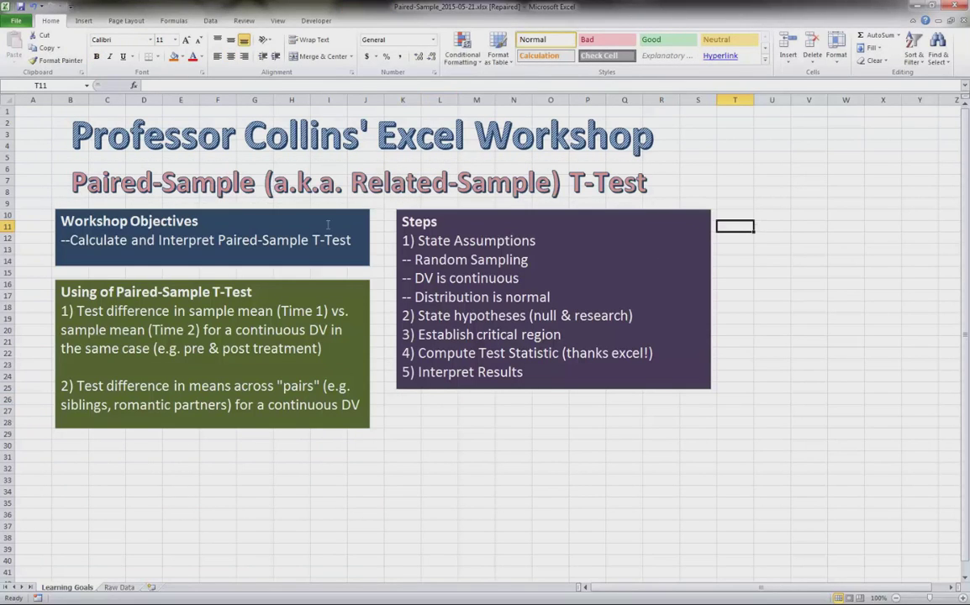
click(296, 207)
click(184, 243)
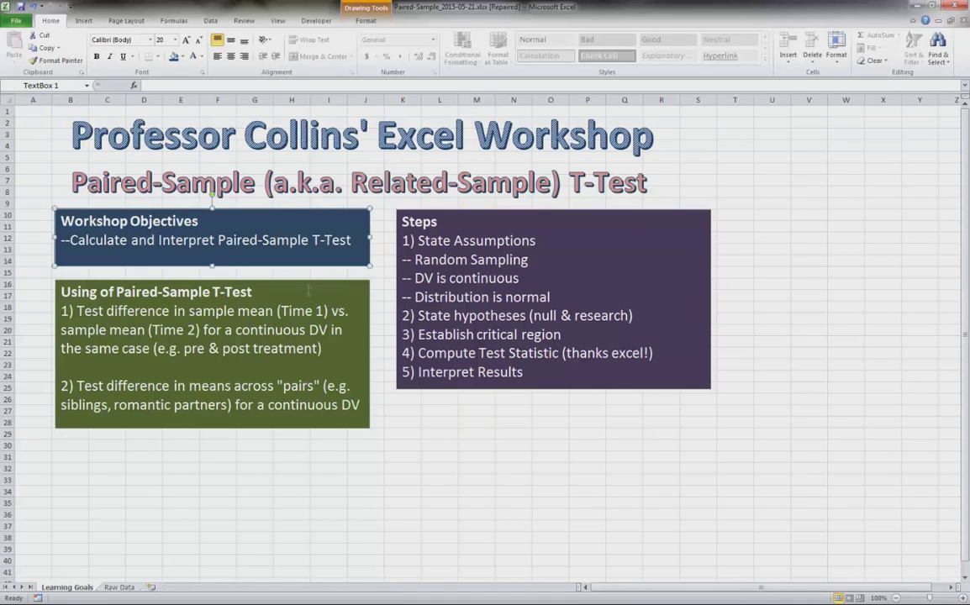
Go through the Using of Paired-Sample T-Test box, highlighting the Time 1 vs Time 2 and pairs uses
click(307, 287)
key(Escape)
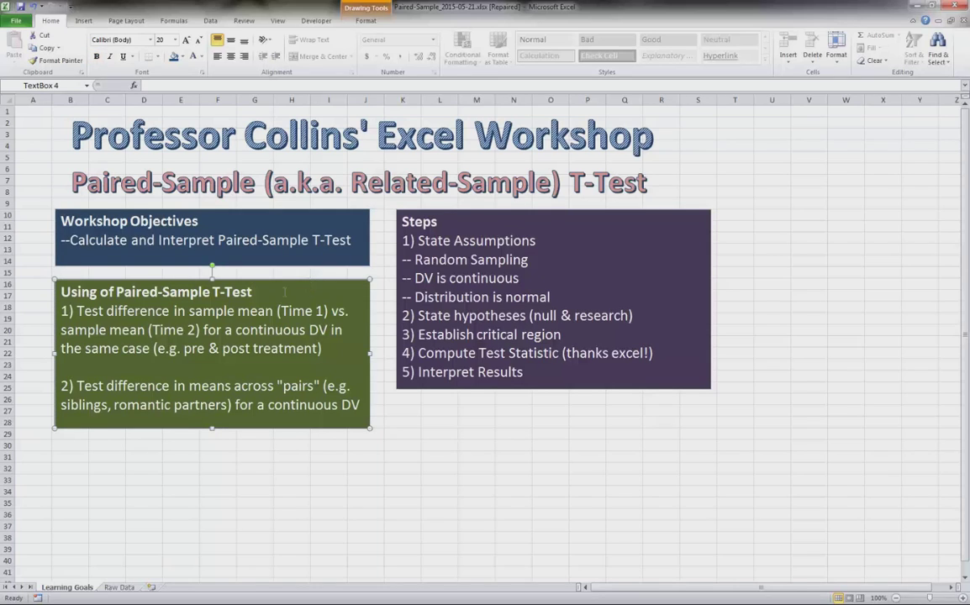
triple_click(237, 292)
drag(321, 348, 60, 311)
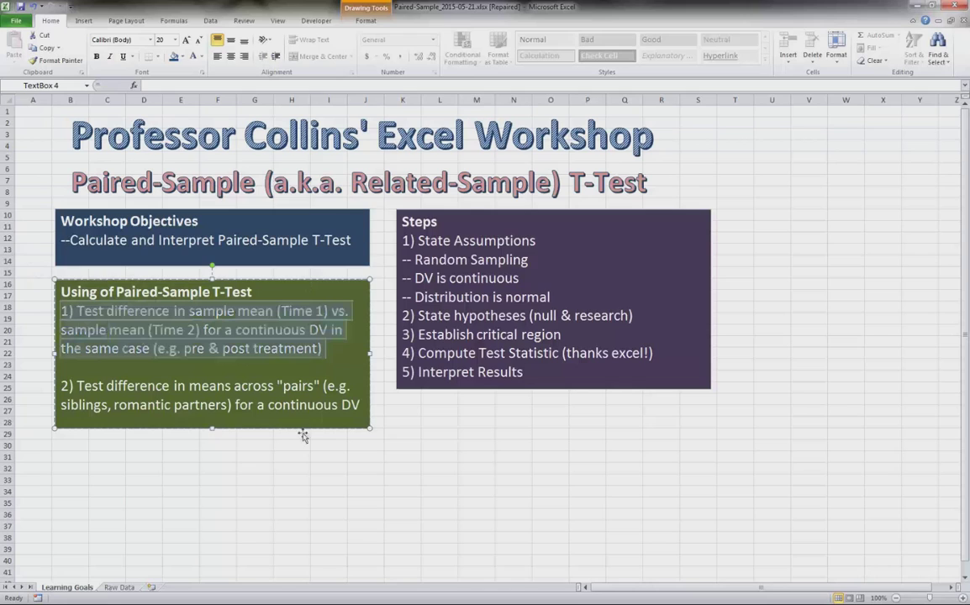
key(Right)
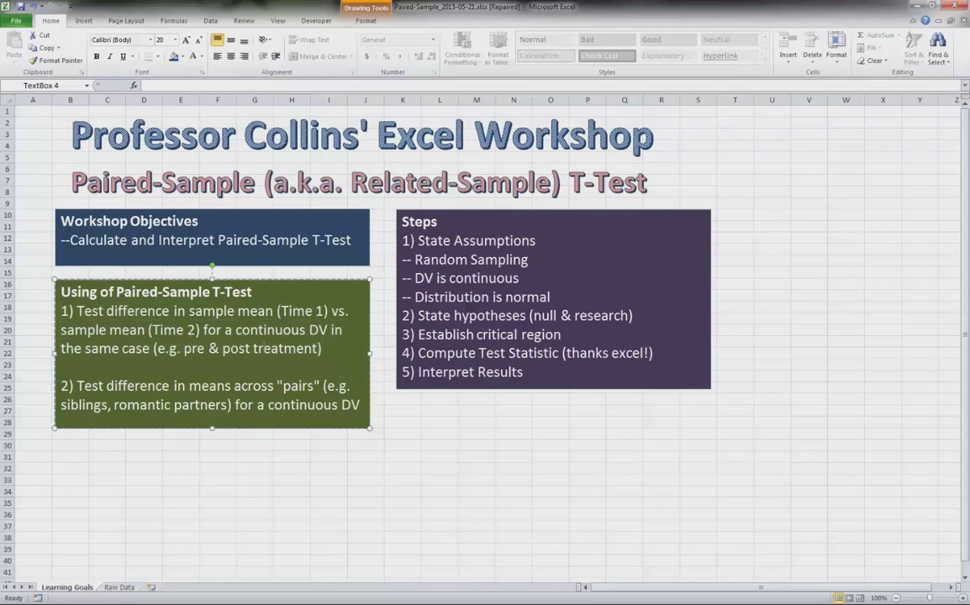
drag(331, 353, 76, 311)
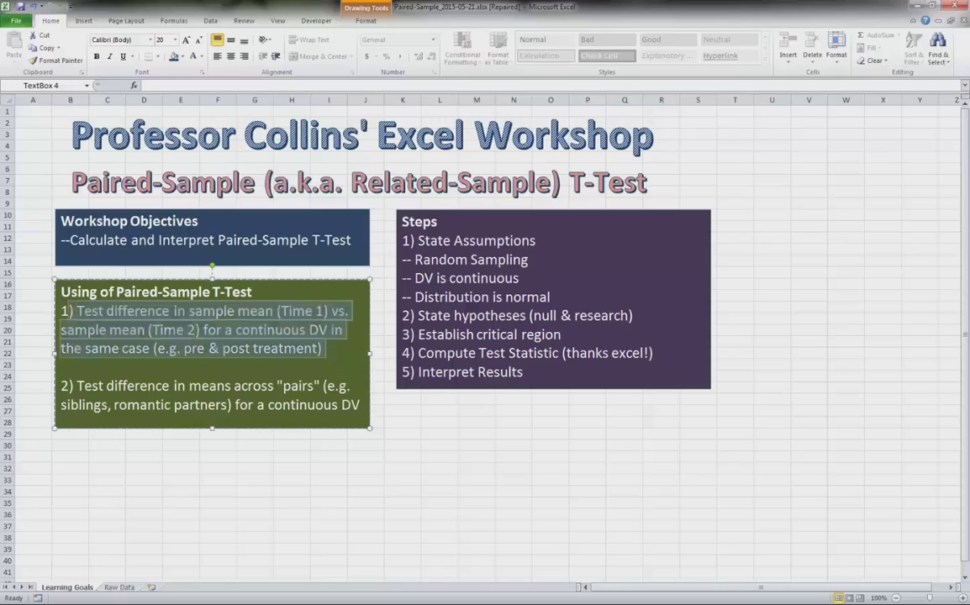
click(330, 361)
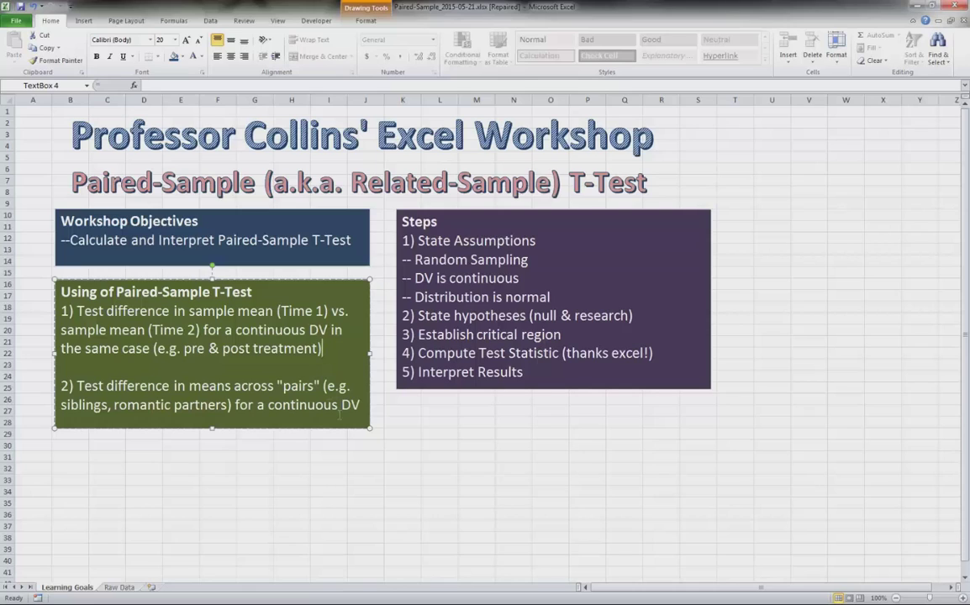
drag(60, 386, 362, 412)
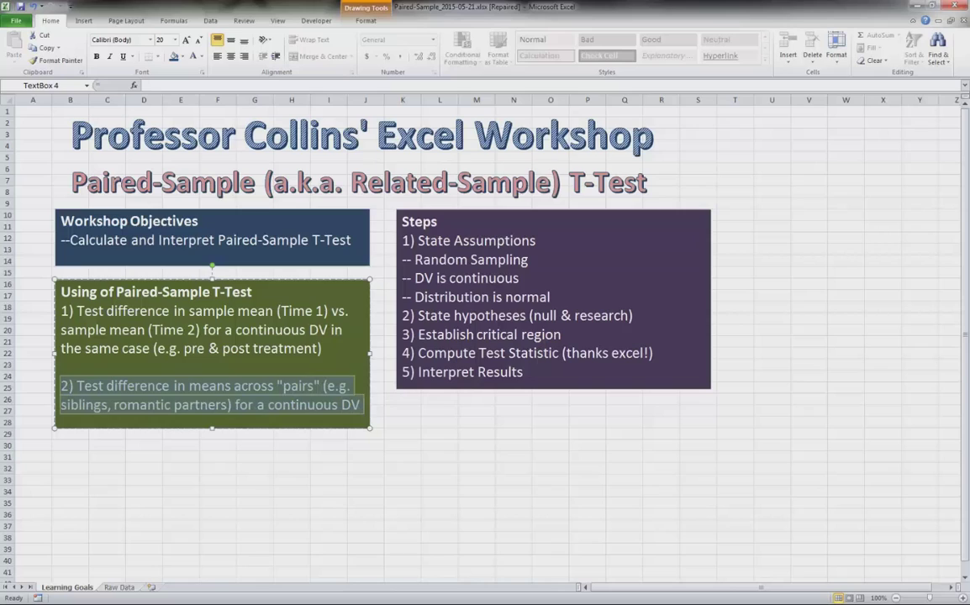
click(338, 386)
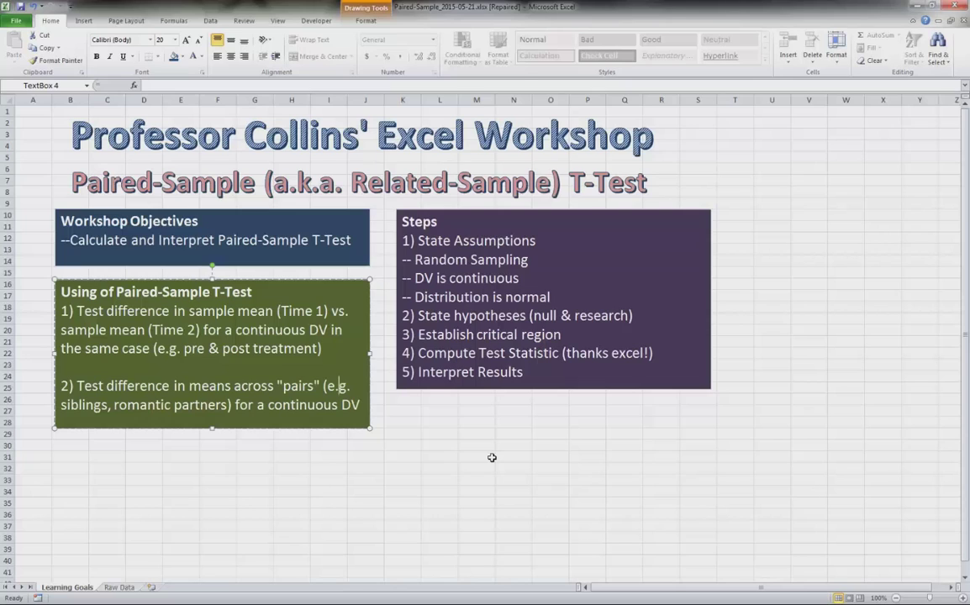
Highlight each assumption, then the critical region, compute and interpret steps in the Steps box
click(515, 260)
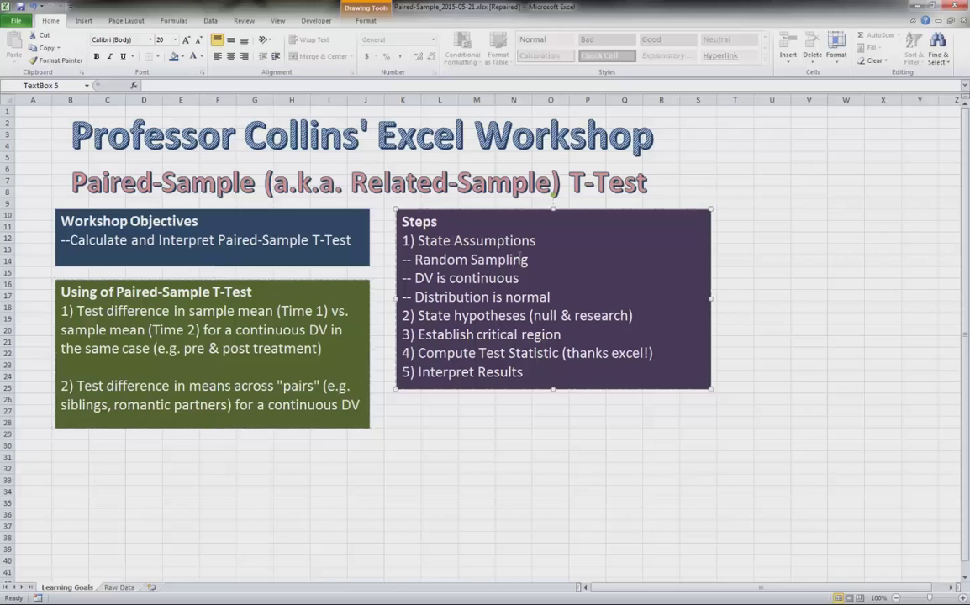
drag(560, 296, 403, 240)
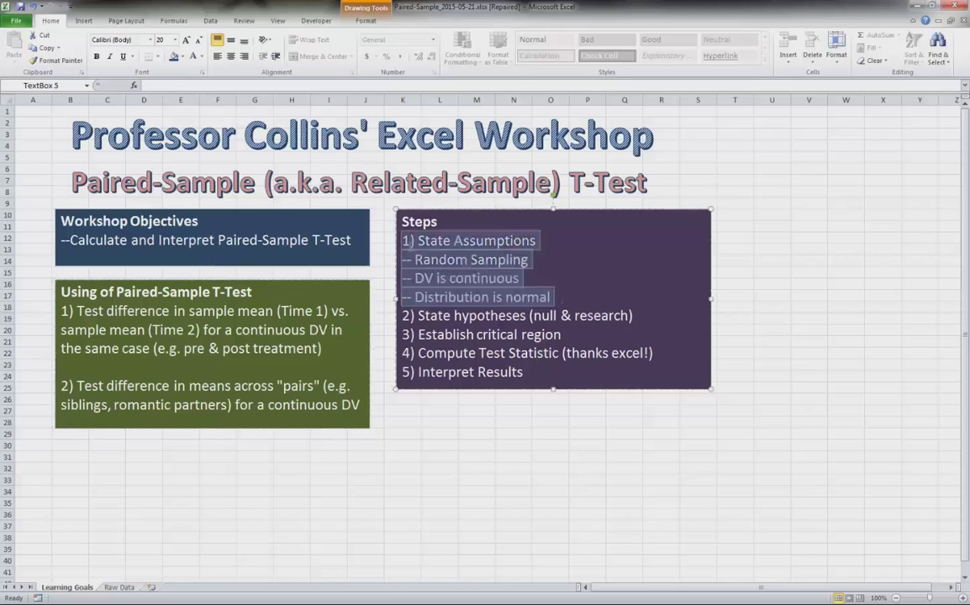
click(591, 289)
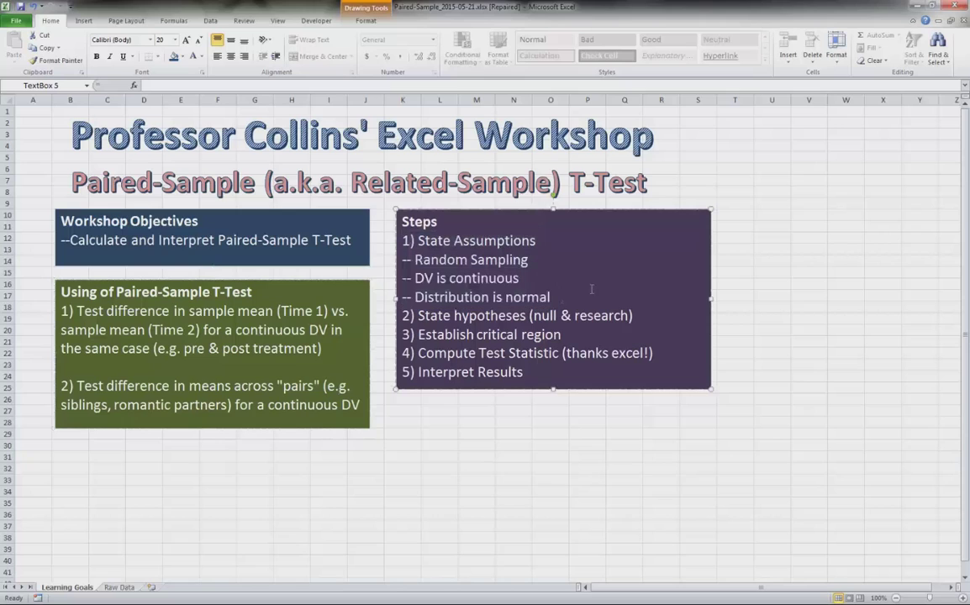
triple_click(550, 262)
triple_click(508, 279)
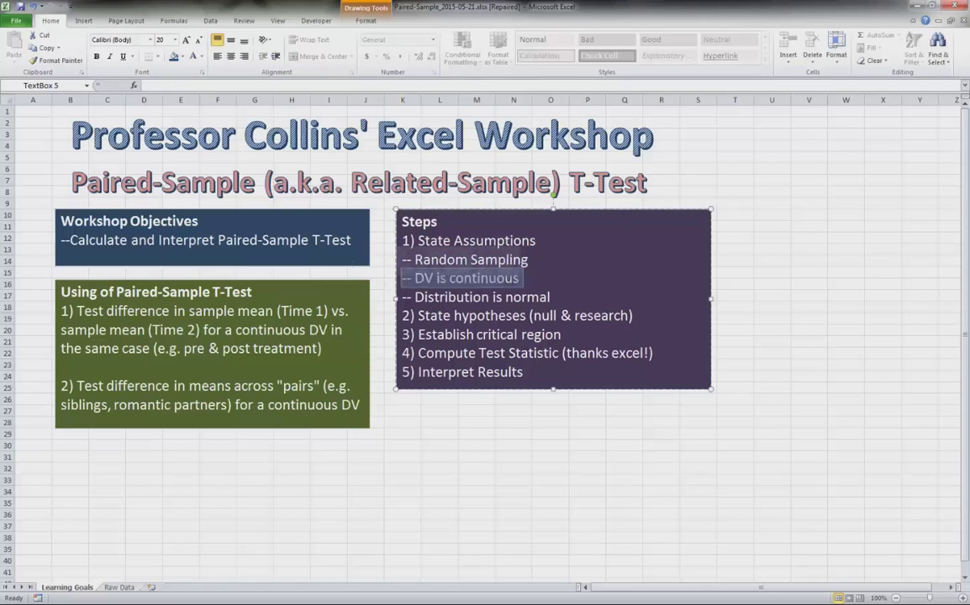
triple_click(602, 296)
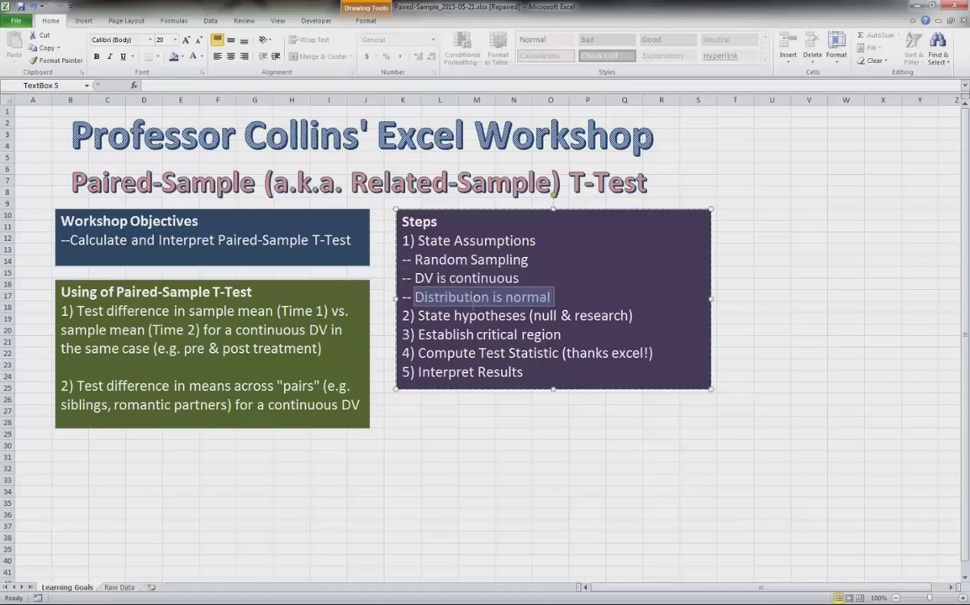
click(598, 297)
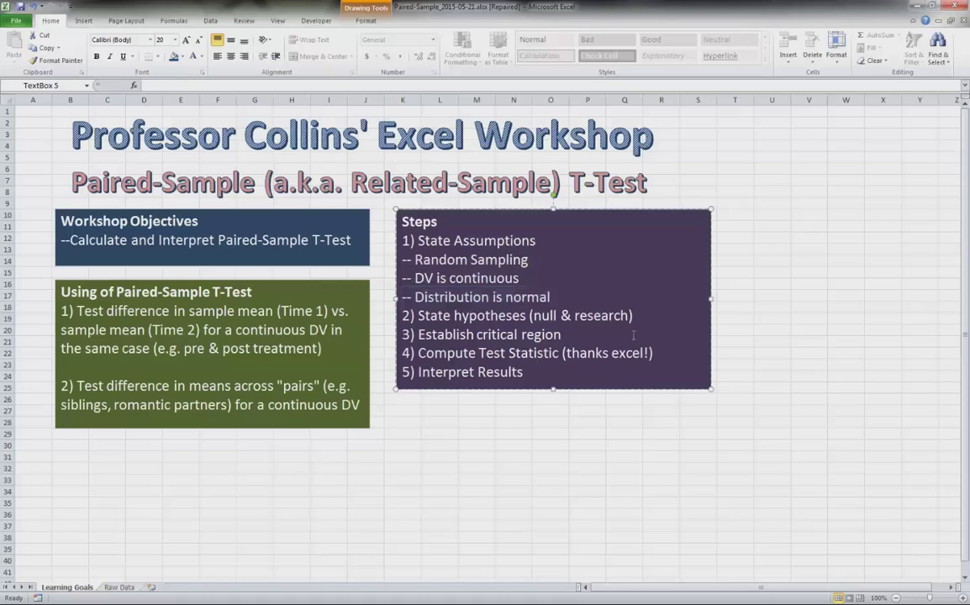
triple_click(584, 335)
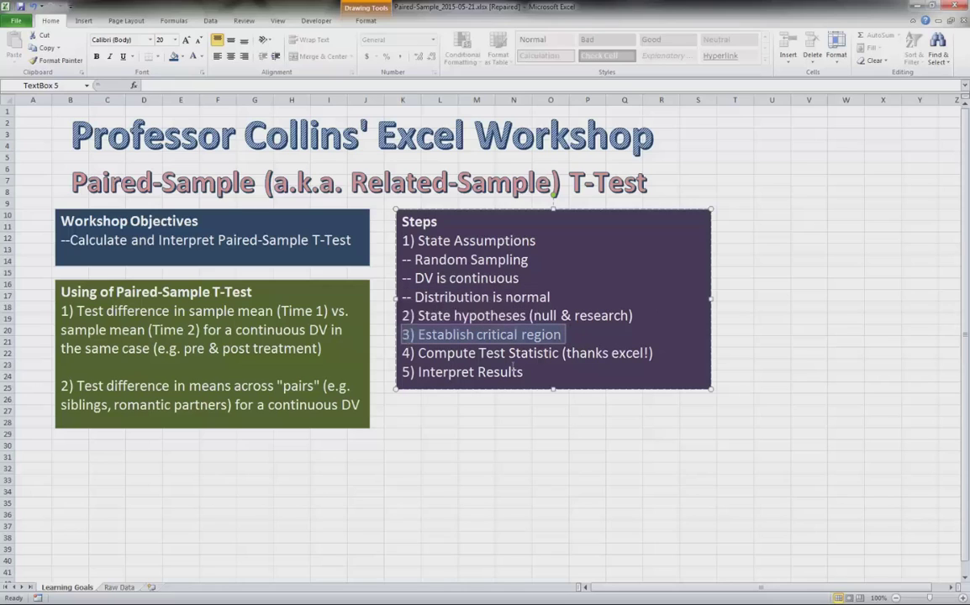
drag(653, 354, 413, 363)
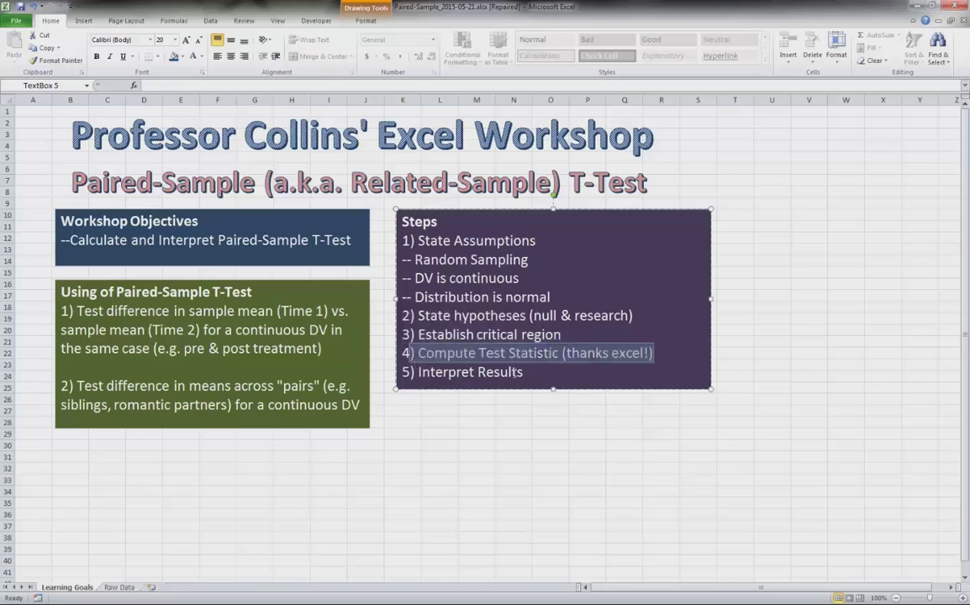
drag(523, 372, 397, 372)
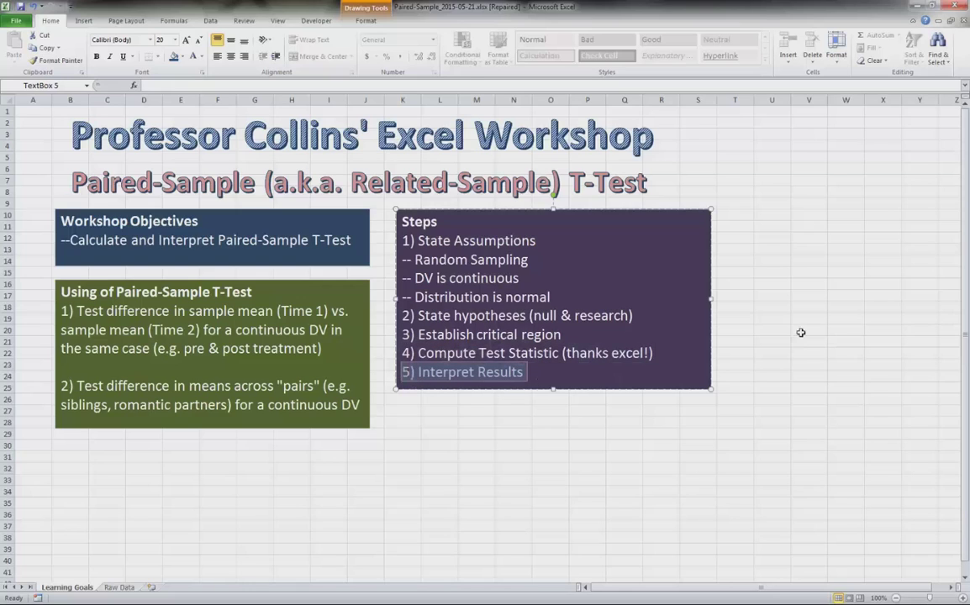
click(840, 306)
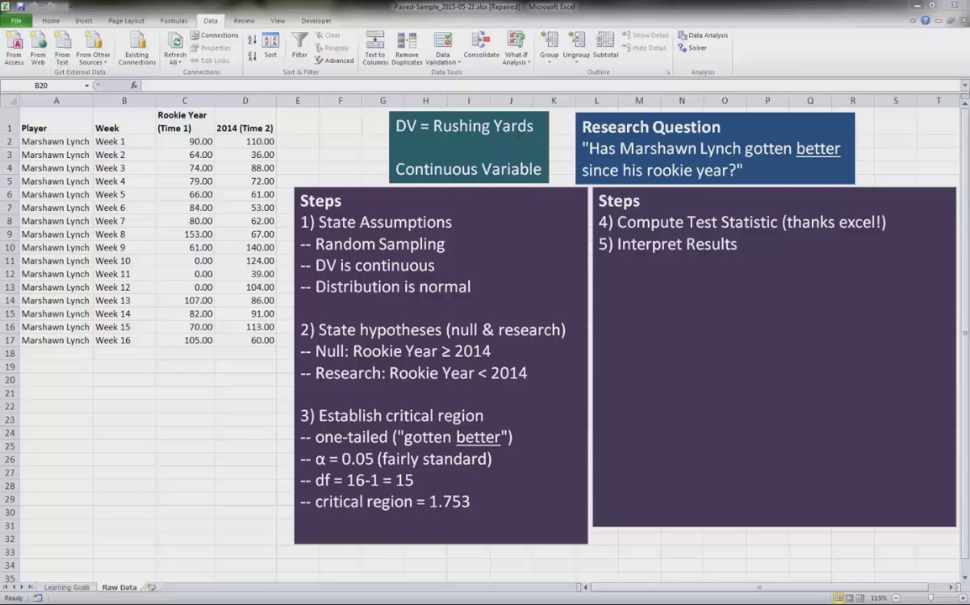
Point out the Rookie Year and 2014 columns, the research question and the player/week cells
drag(178, 122, 274, 123)
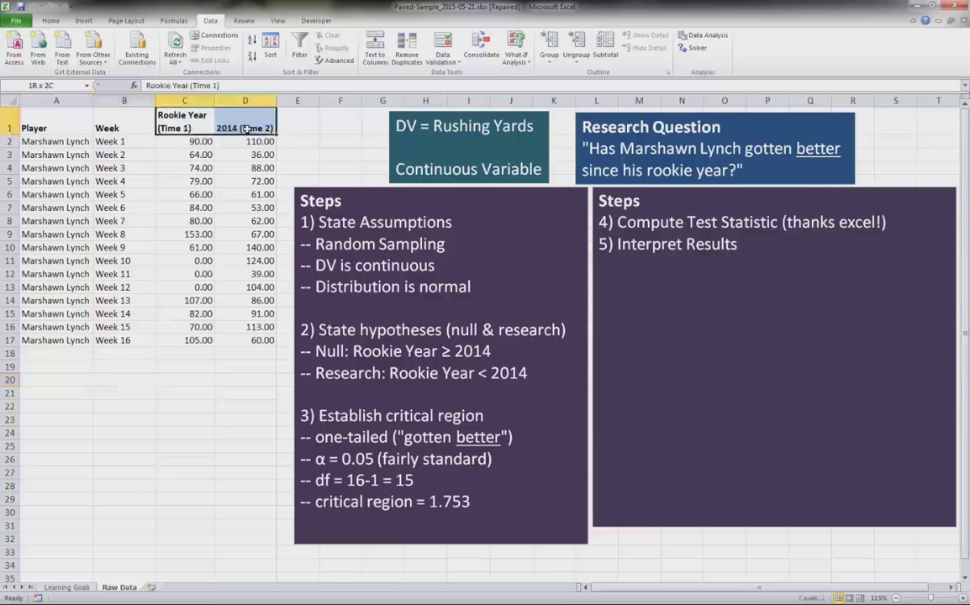
click(312, 126)
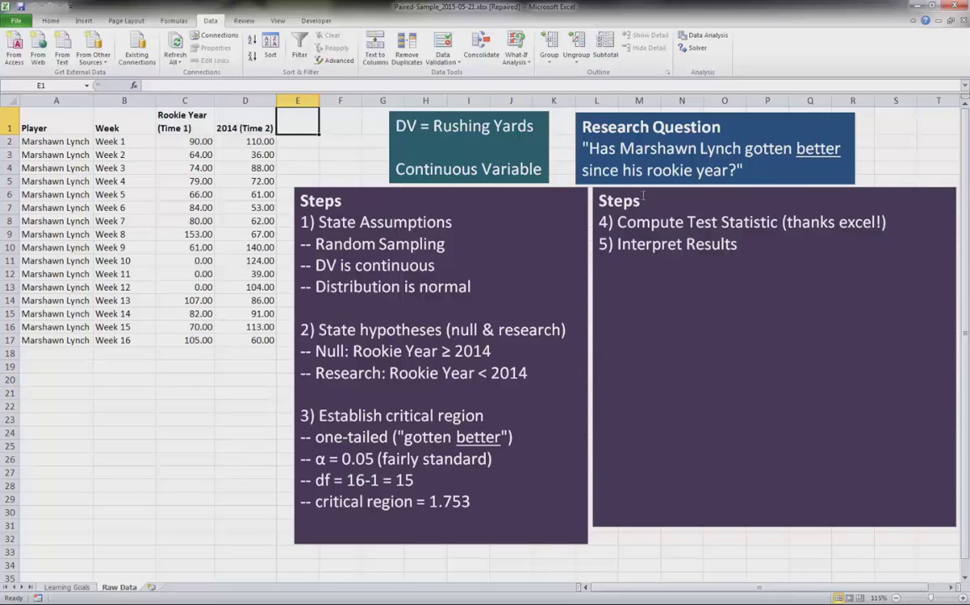
drag(246, 126, 245, 338)
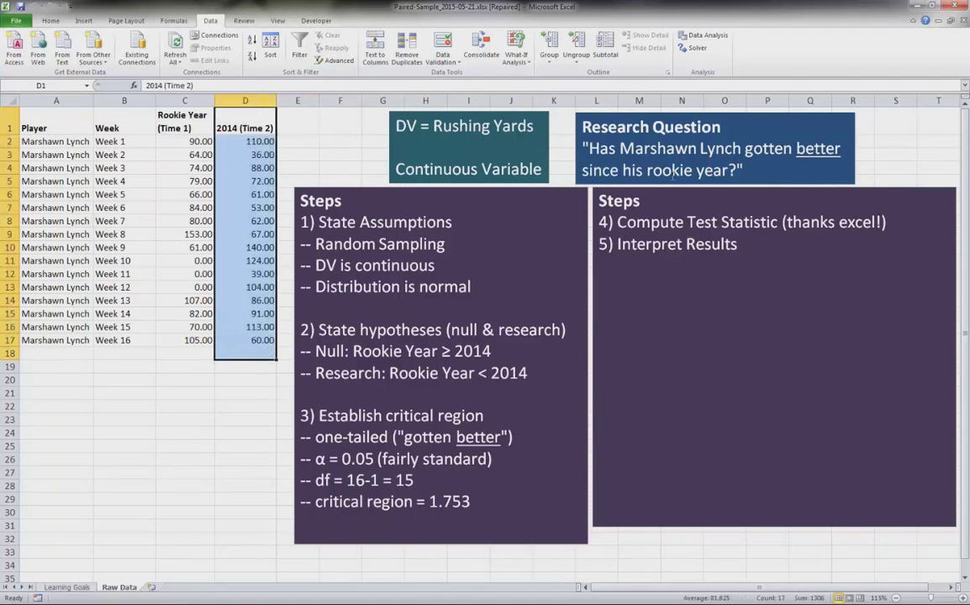
click(610, 153)
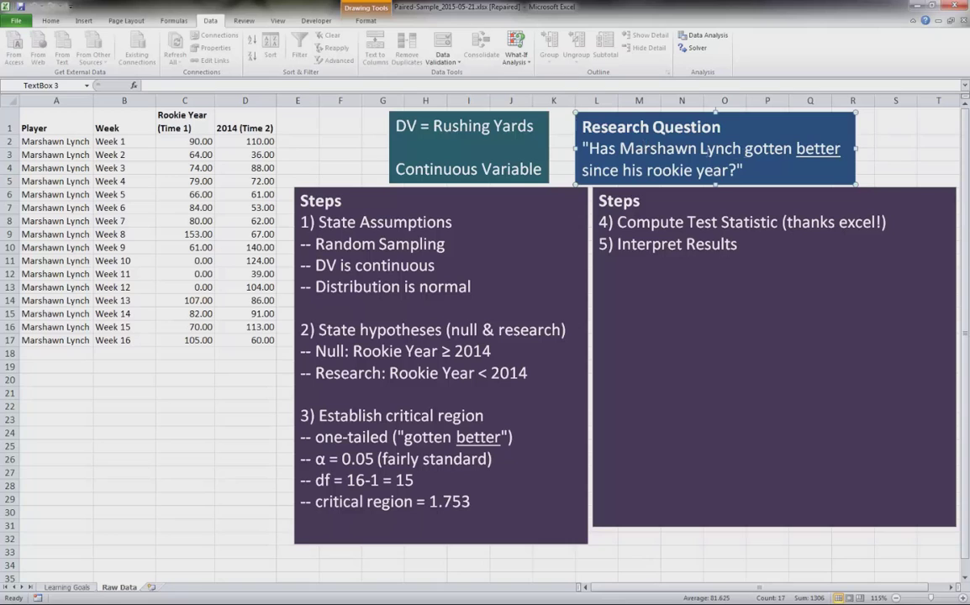
click(158, 192)
drag(67, 142, 44, 133)
click(102, 339)
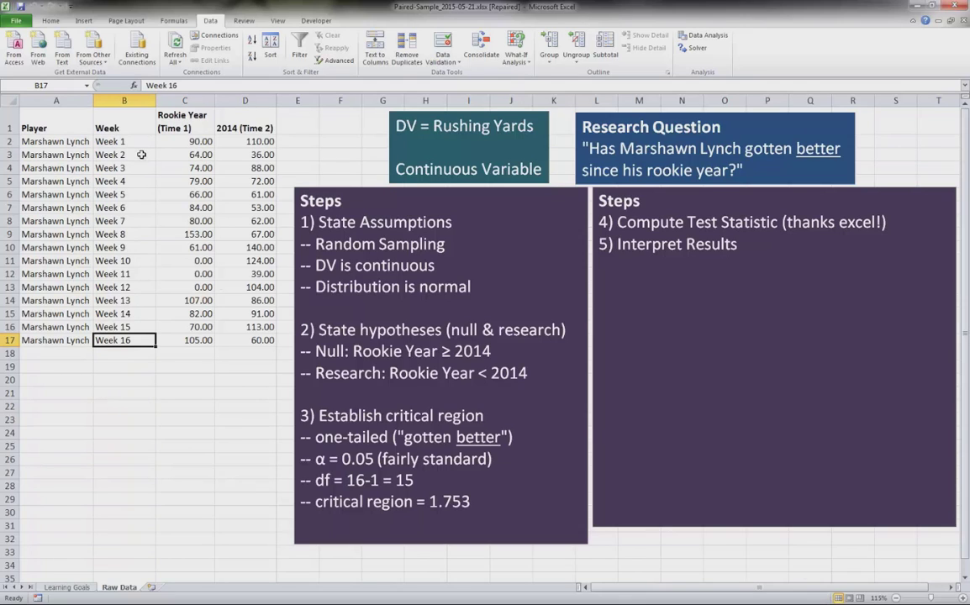
Highlight Rushing Yards as the DV, the Rookie Year and 2014 headers, and the research question
click(436, 126)
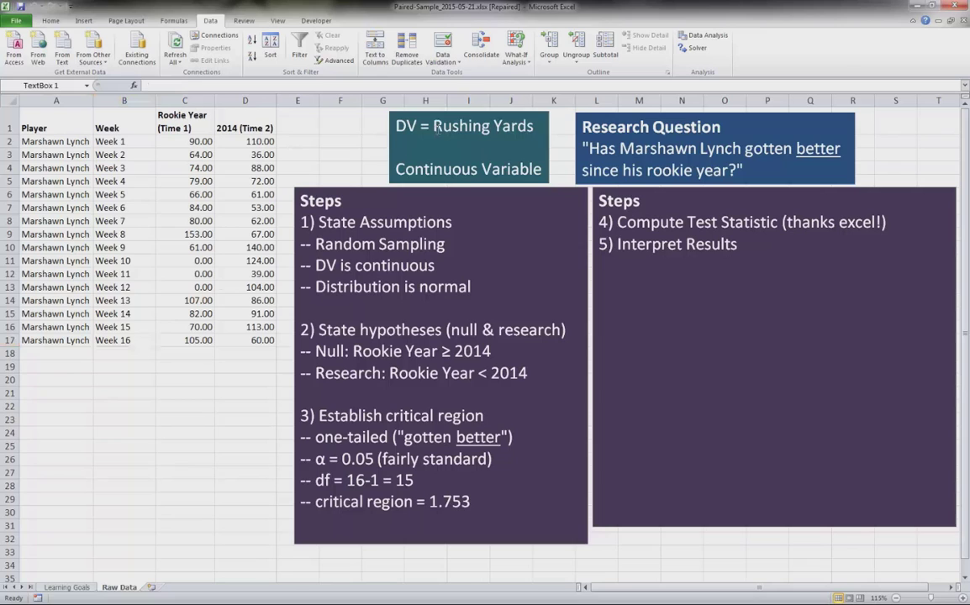
drag(436, 126, 533, 126)
click(175, 118)
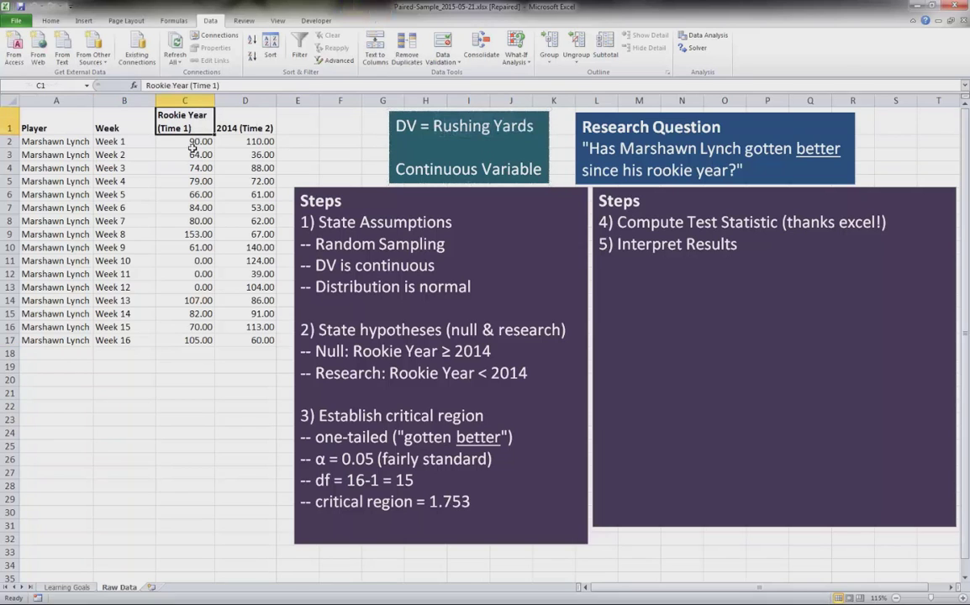
click(437, 126)
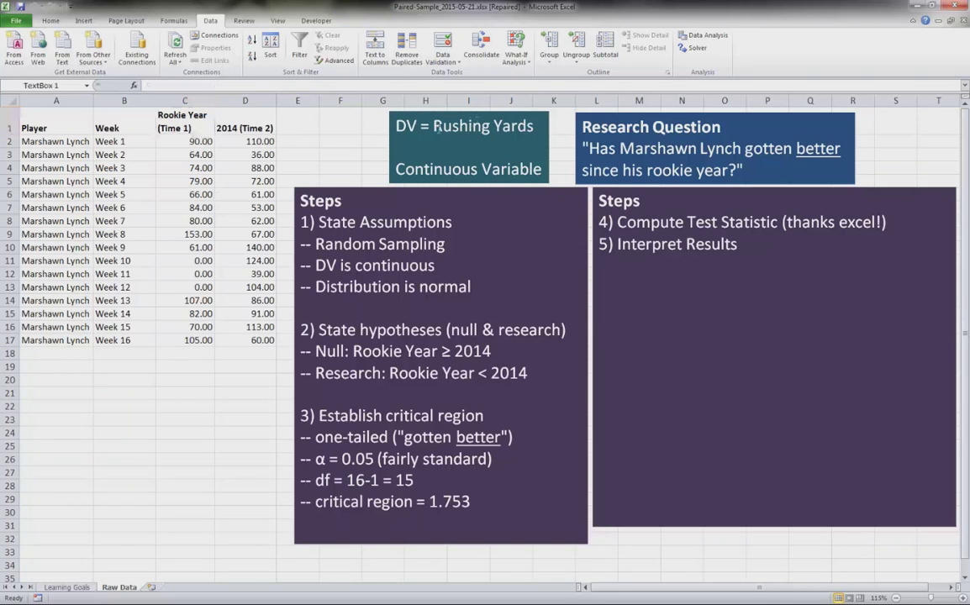
drag(436, 126, 532, 126)
click(164, 121)
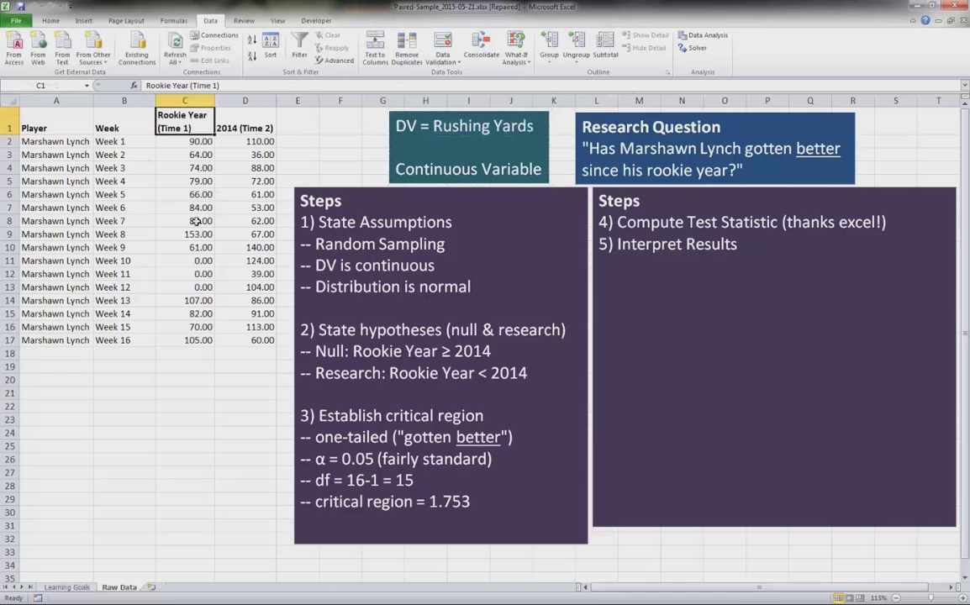
click(262, 132)
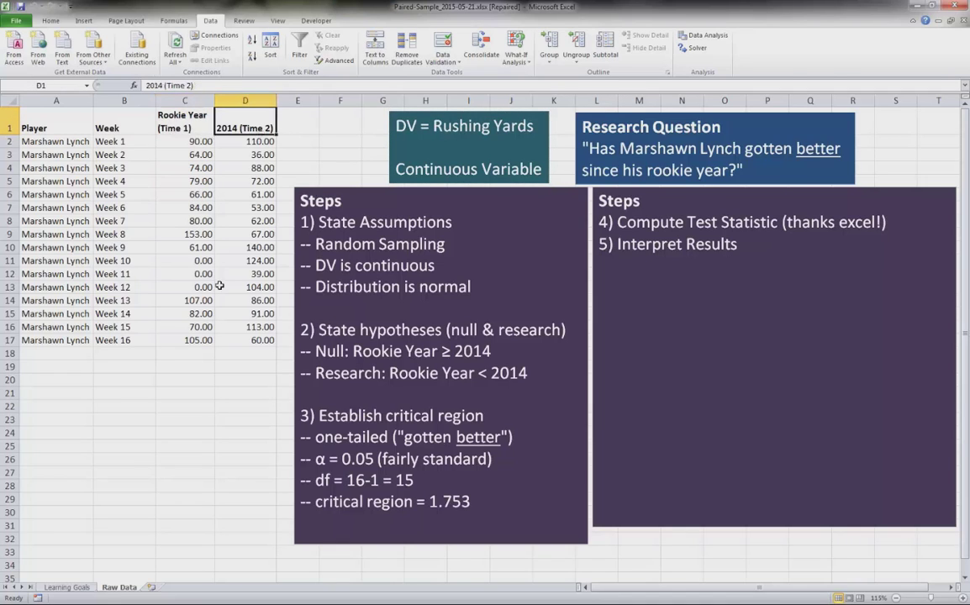
click(753, 175)
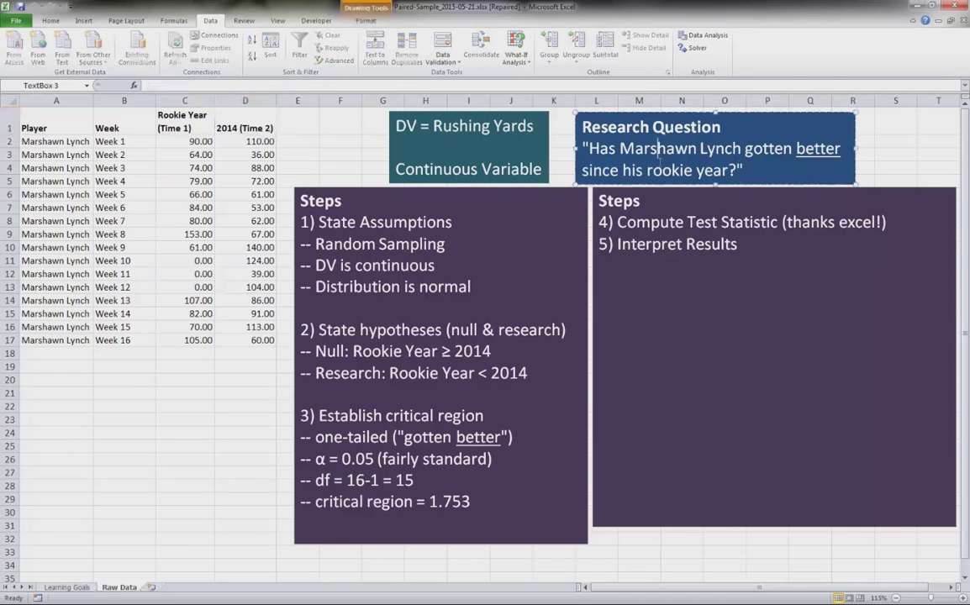
drag(754, 175, 530, 138)
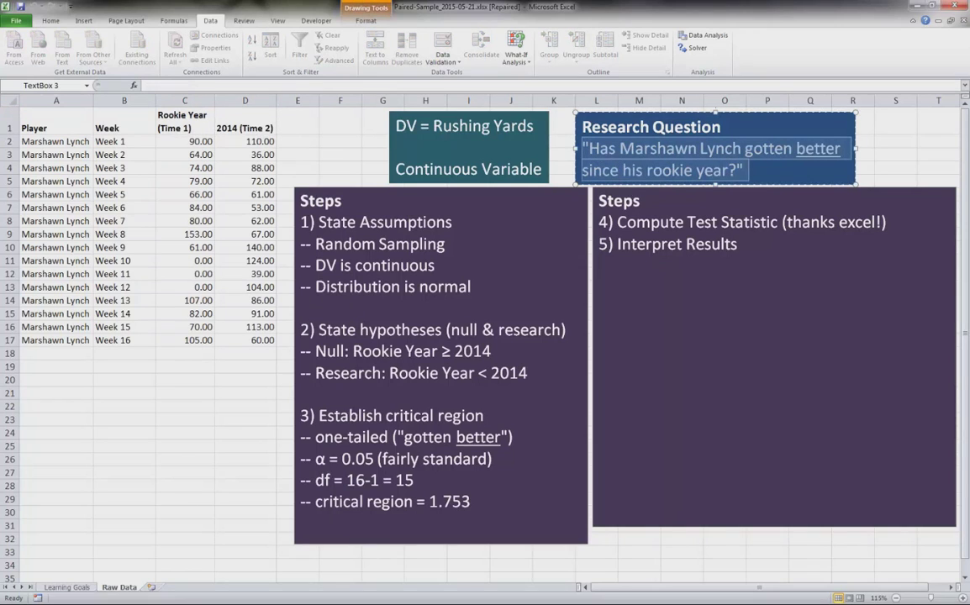
click(207, 112)
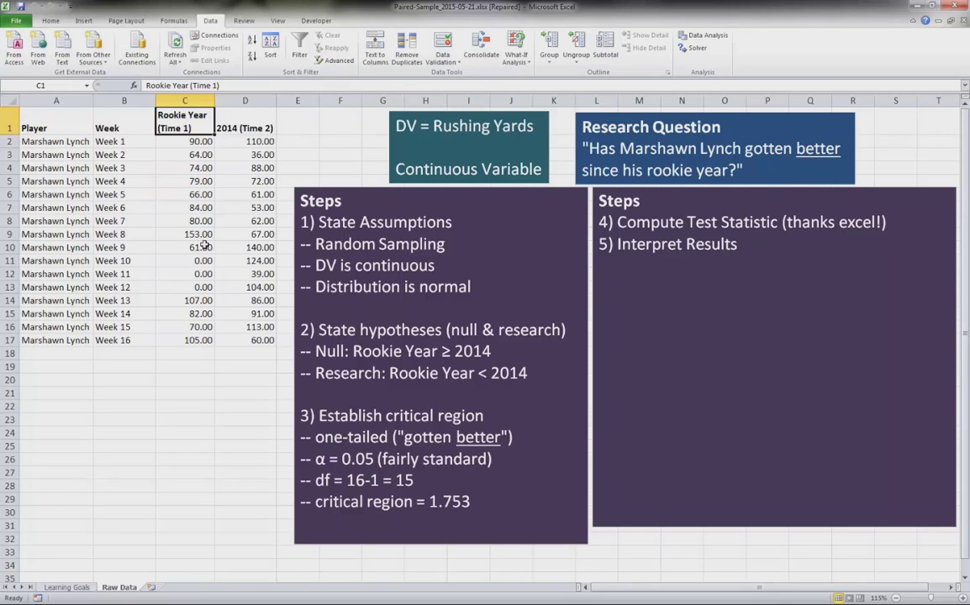
Highlight the three assumptions, the normality line and the hypotheses in the left Steps box
click(296, 188)
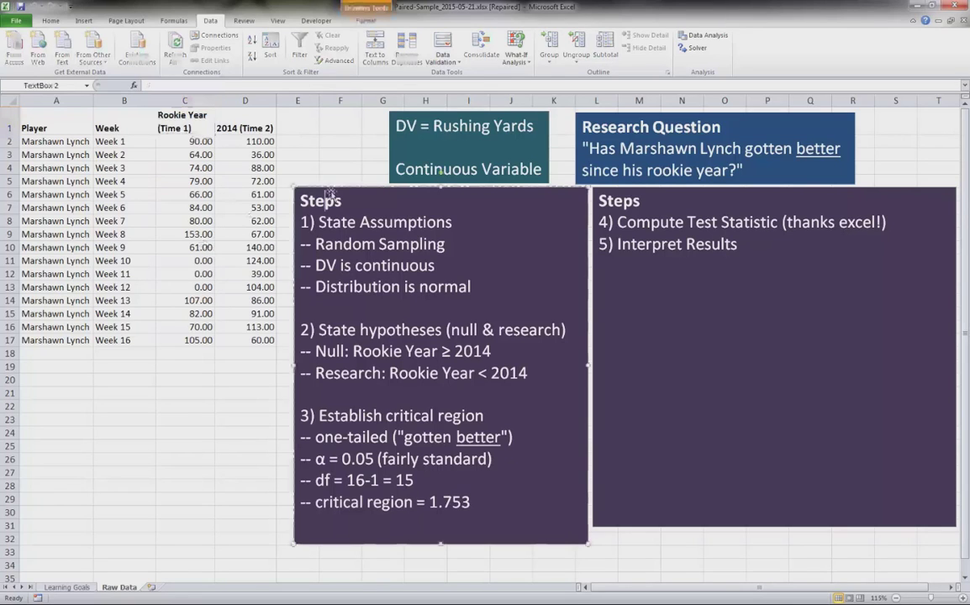
drag(315, 244, 486, 291)
click(484, 273)
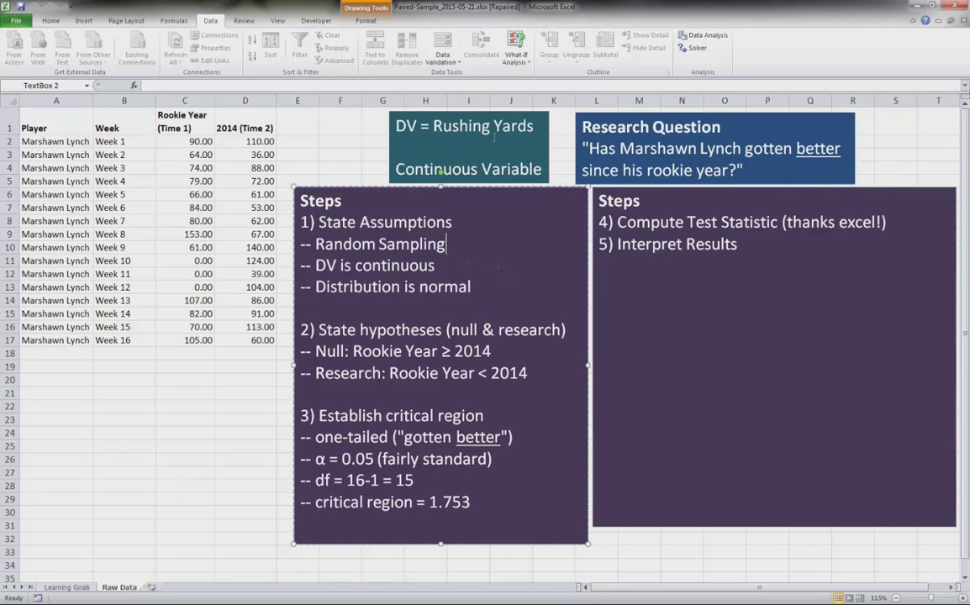
drag(433, 126, 535, 126)
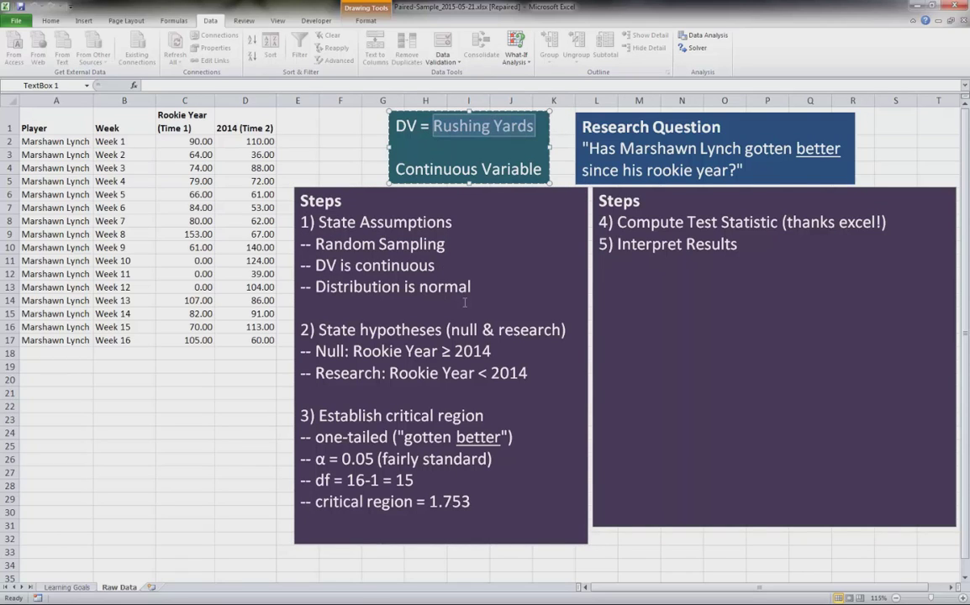
drag(480, 294, 301, 287)
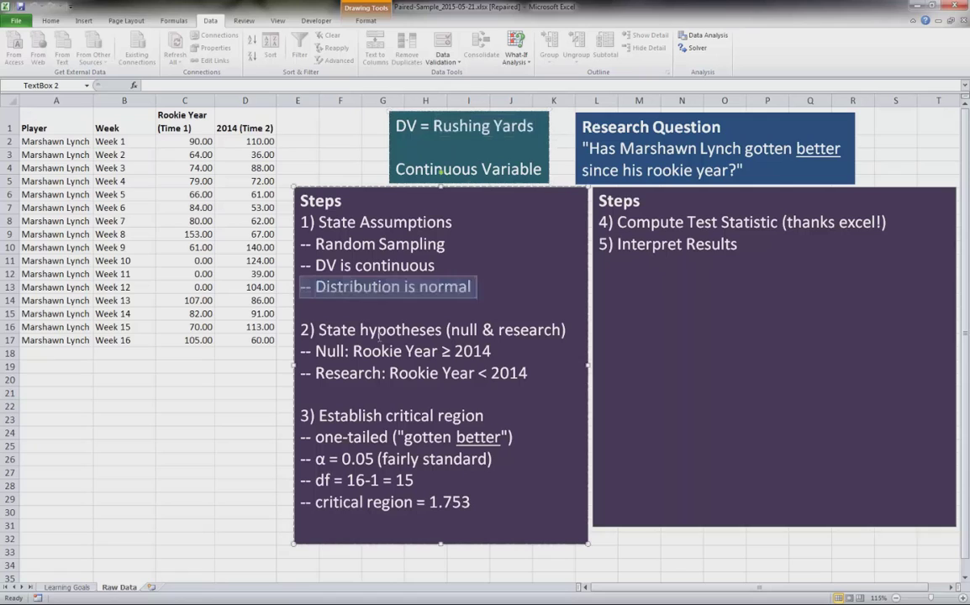
click(336, 305)
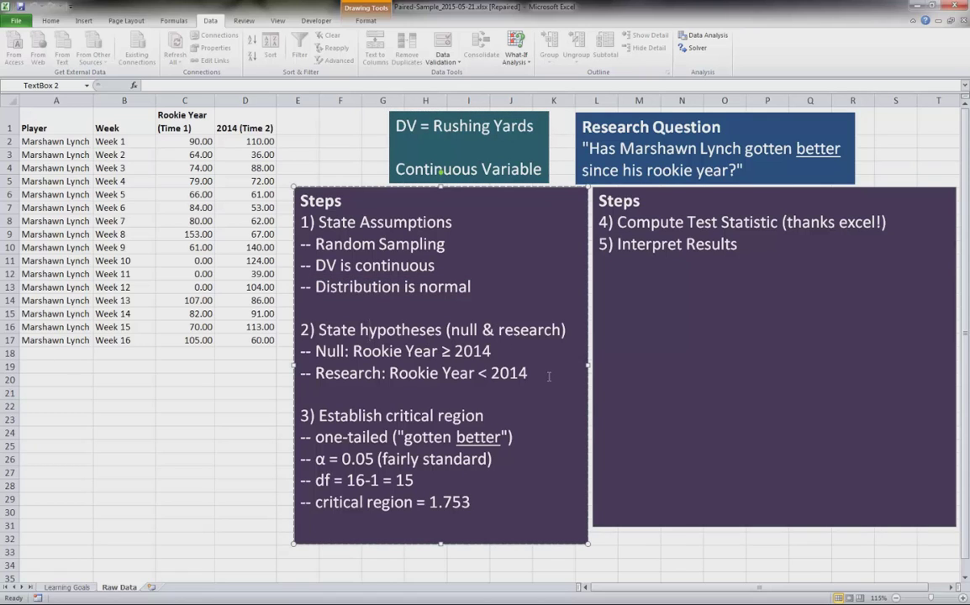
drag(548, 373, 300, 328)
click(640, 136)
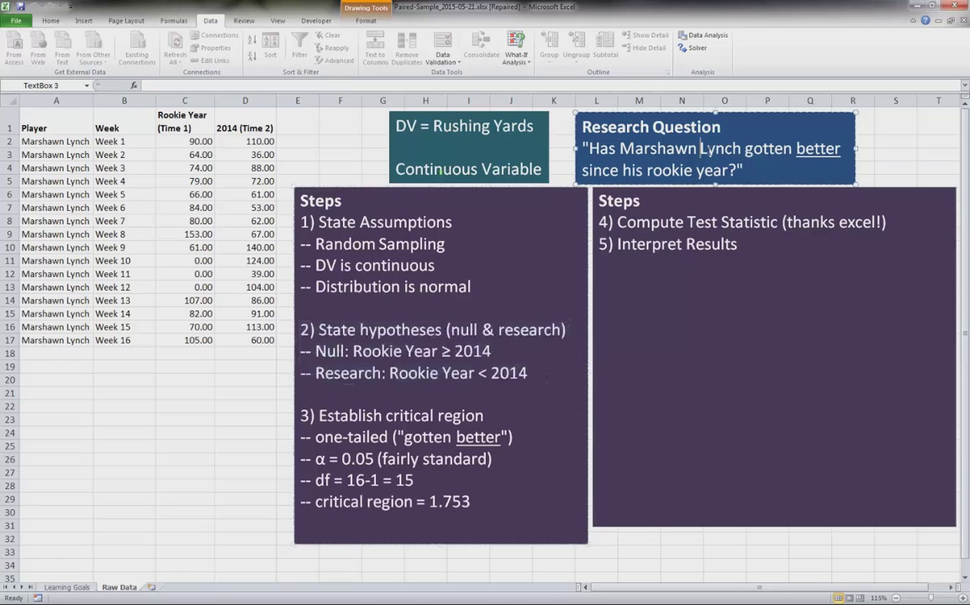
Highlight the Null (Rookie Year ≥ 2014) and Research hypothesis lines piece by piece
click(378, 412)
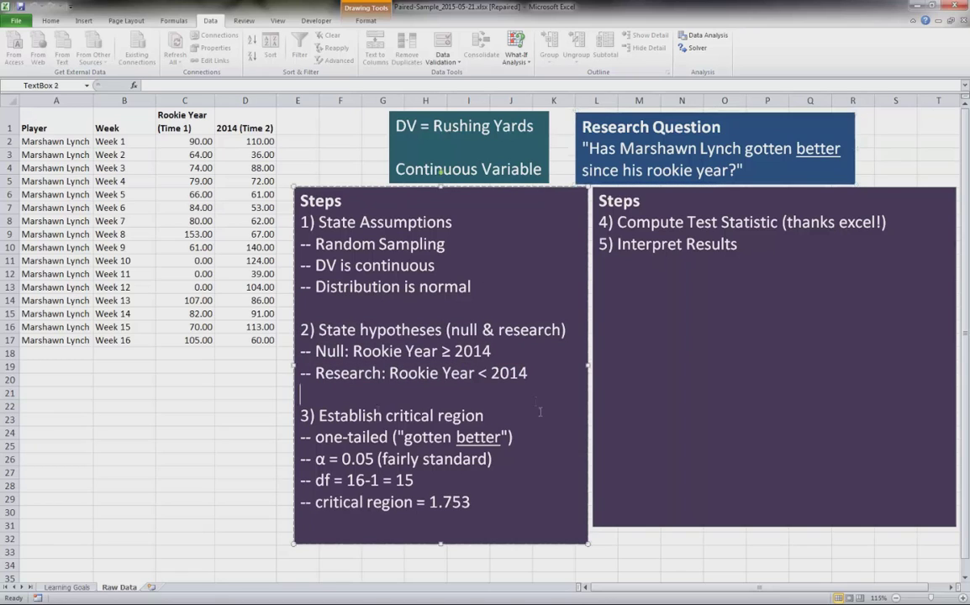
drag(495, 351, 300, 351)
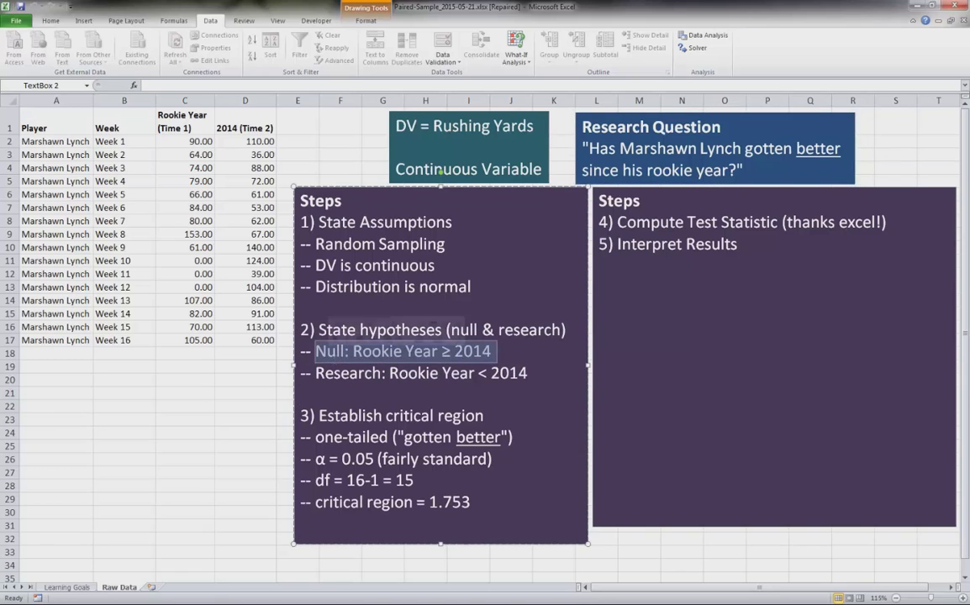
drag(439, 352, 343, 351)
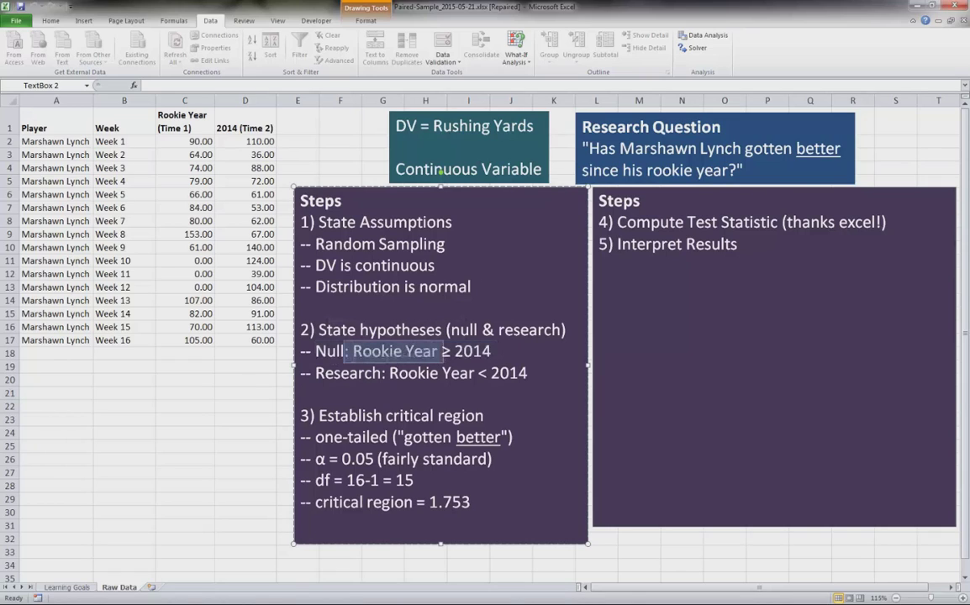
click(441, 351)
drag(441, 351, 497, 351)
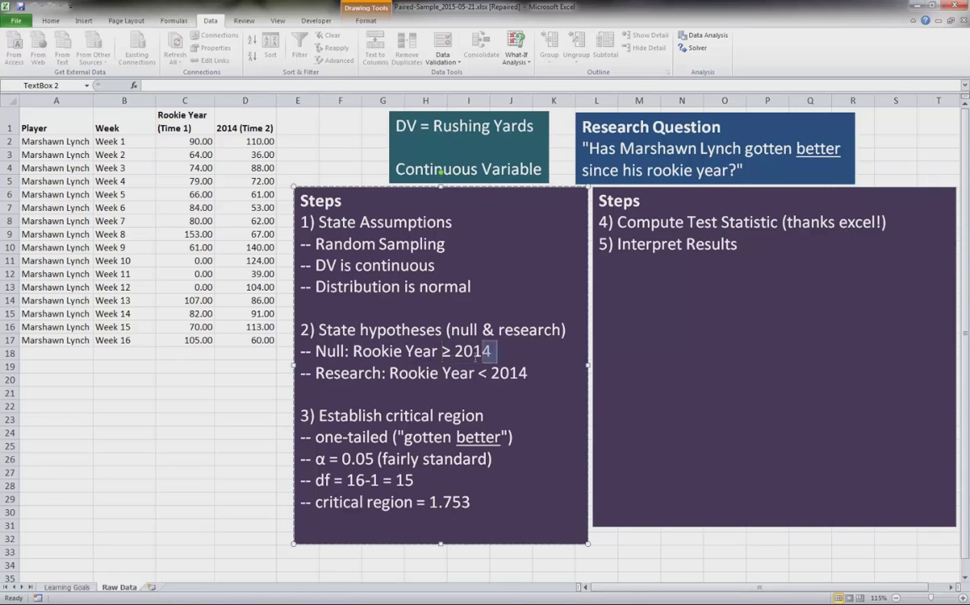
click(763, 148)
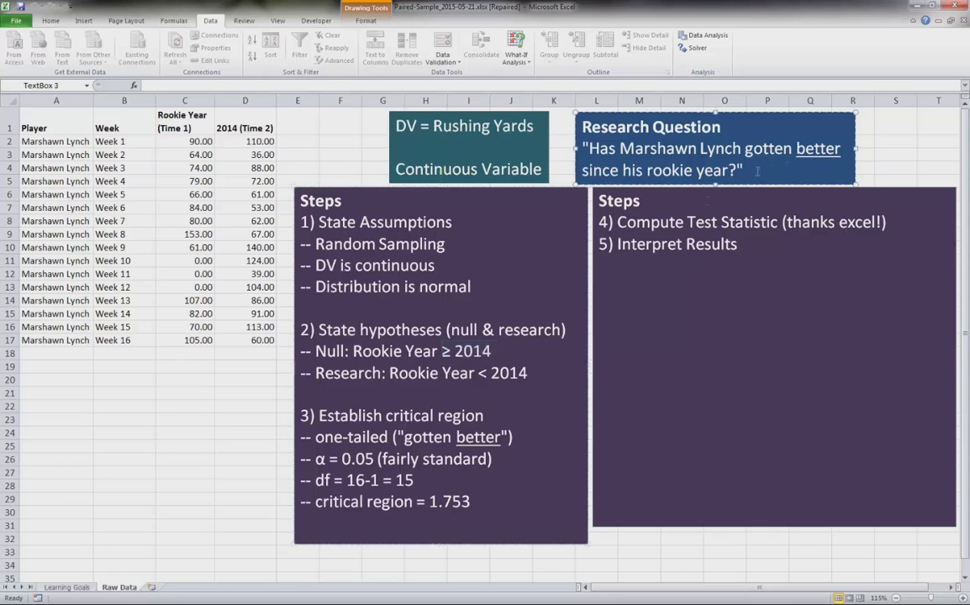
drag(488, 352, 300, 351)
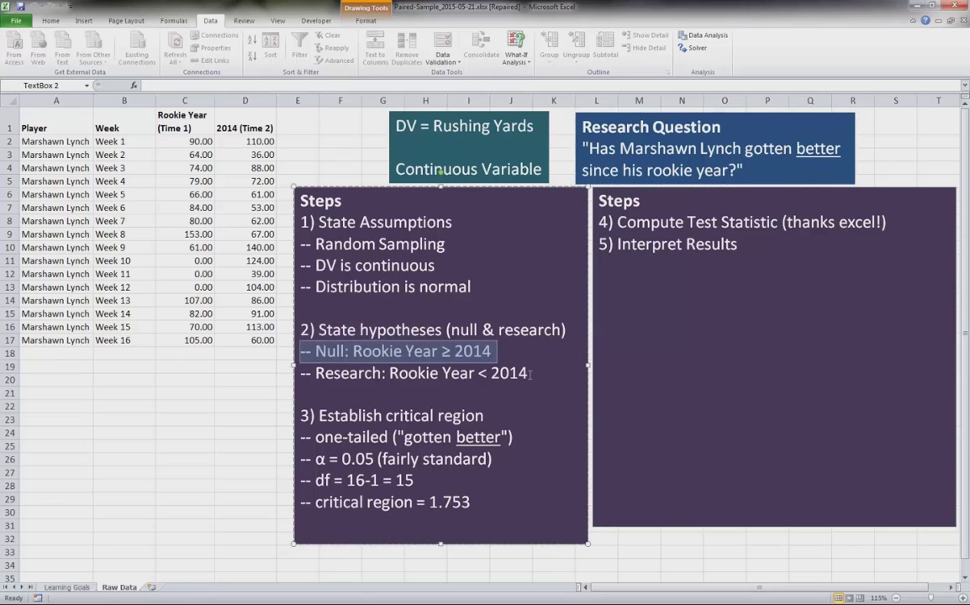
drag(530, 373, 303, 386)
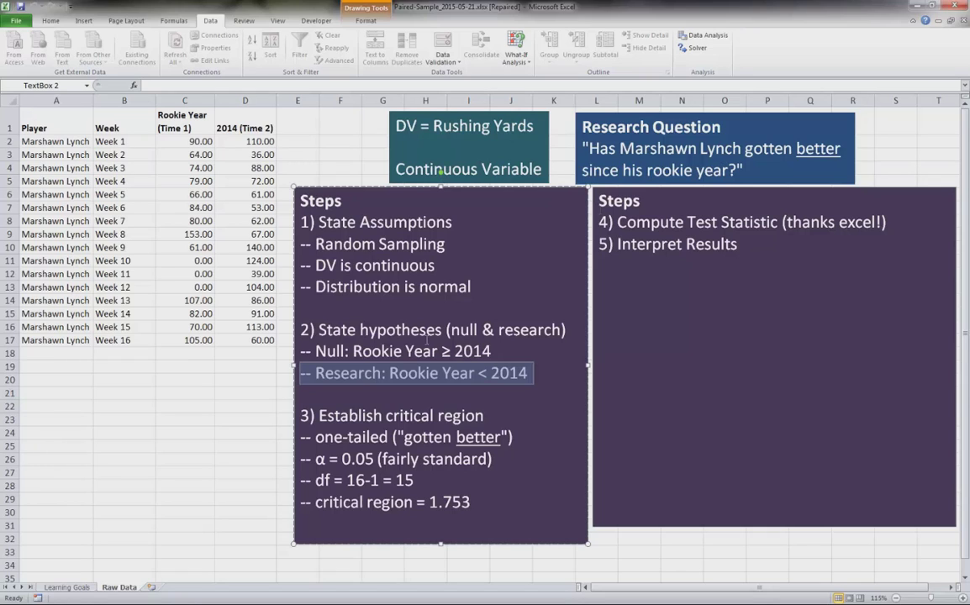
click(476, 375)
mouse_move(481, 375)
mouse_down()
mouse_move(423, 375)
mouse_move(487, 374)
mouse_up()
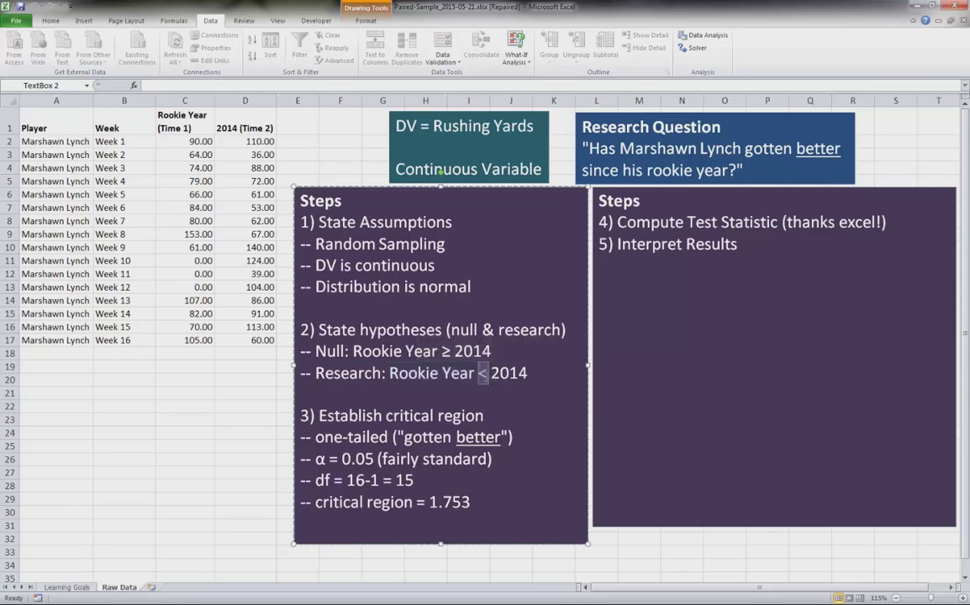
double_click(500, 378)
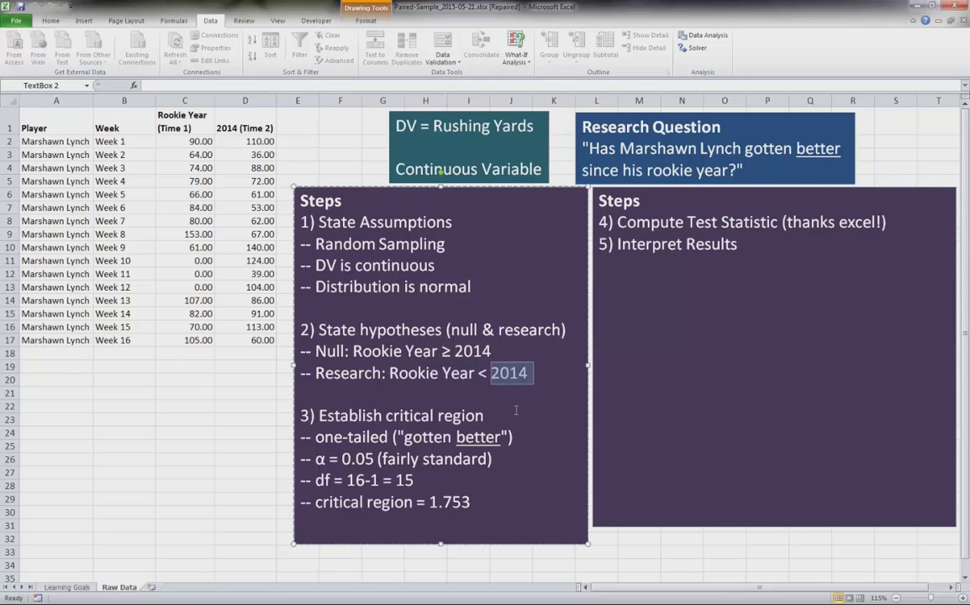
click(520, 373)
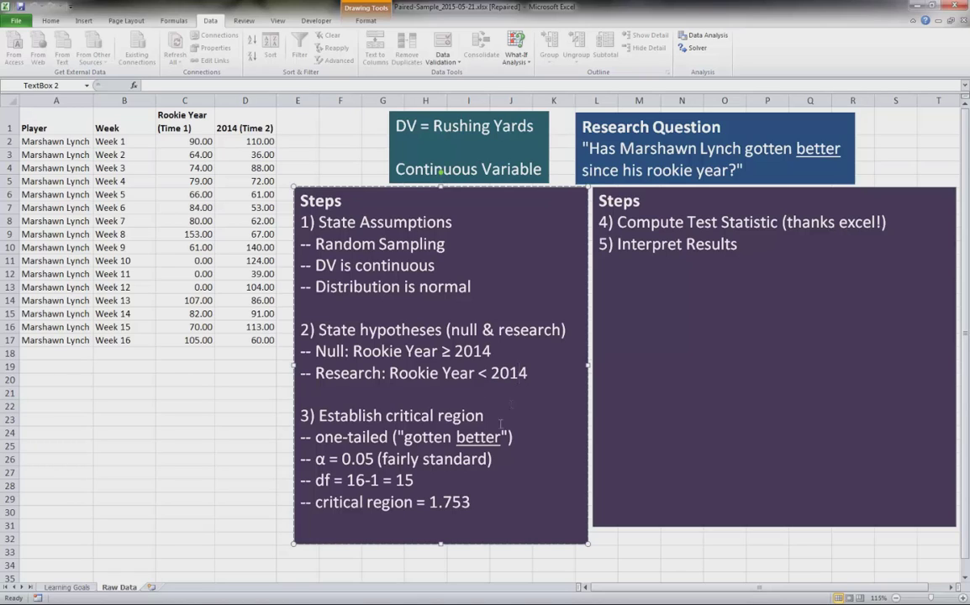
Highlight the critical region step, stressing it is one-tailed because performance 'gotten better'
drag(501, 423, 301, 415)
click(512, 421)
drag(471, 502, 299, 415)
click(327, 397)
drag(513, 438, 316, 438)
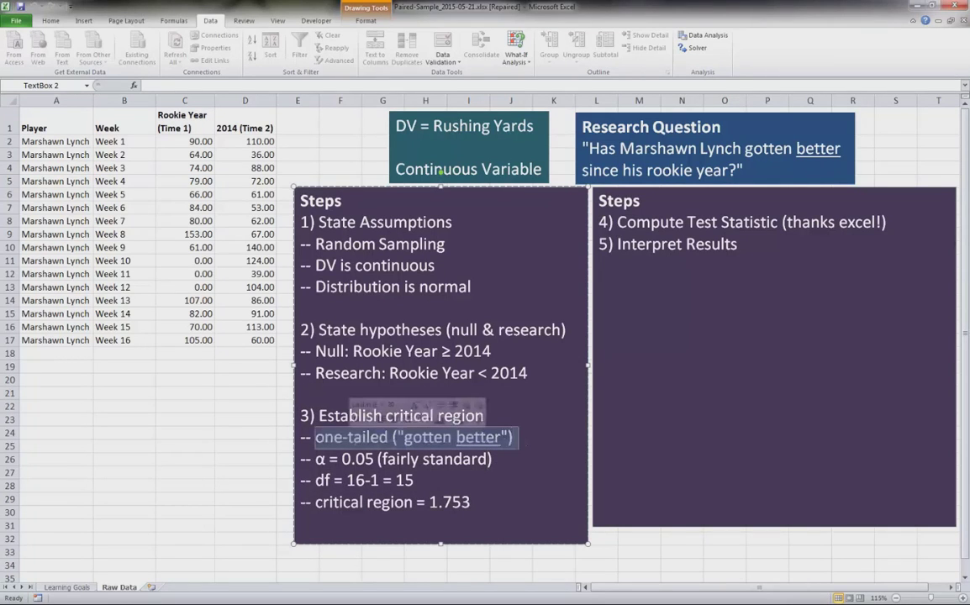
click(448, 395)
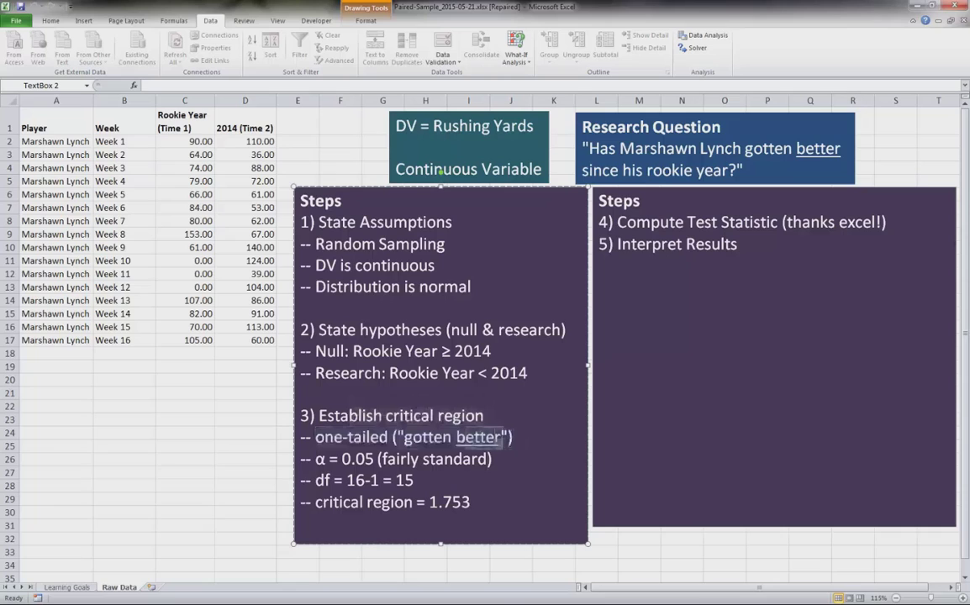
drag(404, 437, 502, 437)
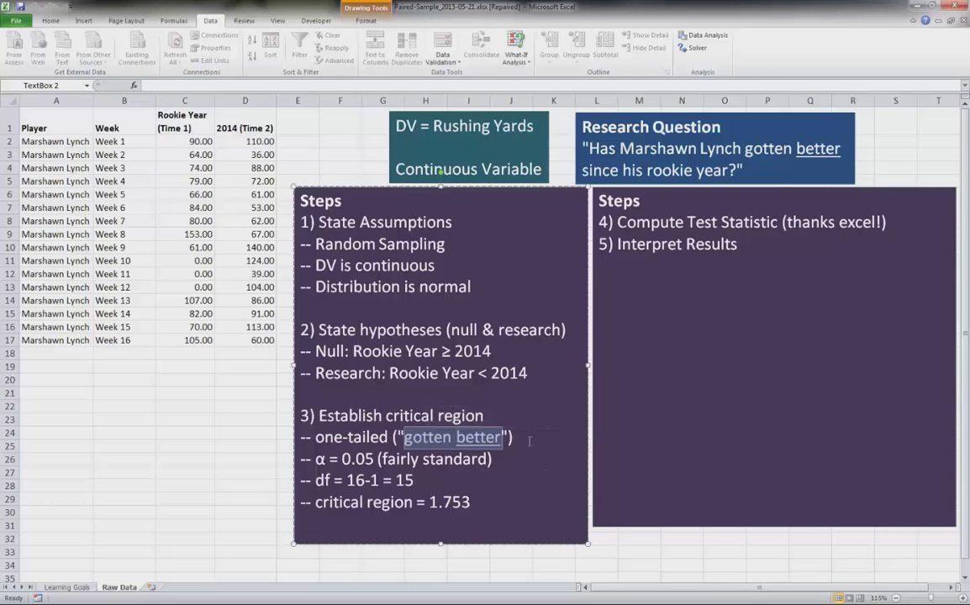
click(529, 440)
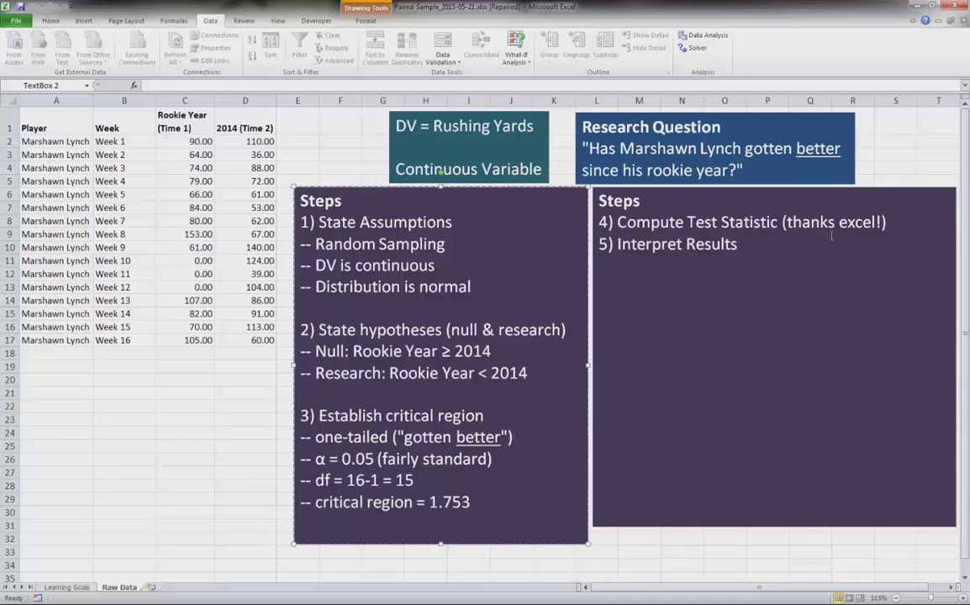
Highlight the Compute Test Statistic and Interpret Results lines in the right Steps box
click(900, 225)
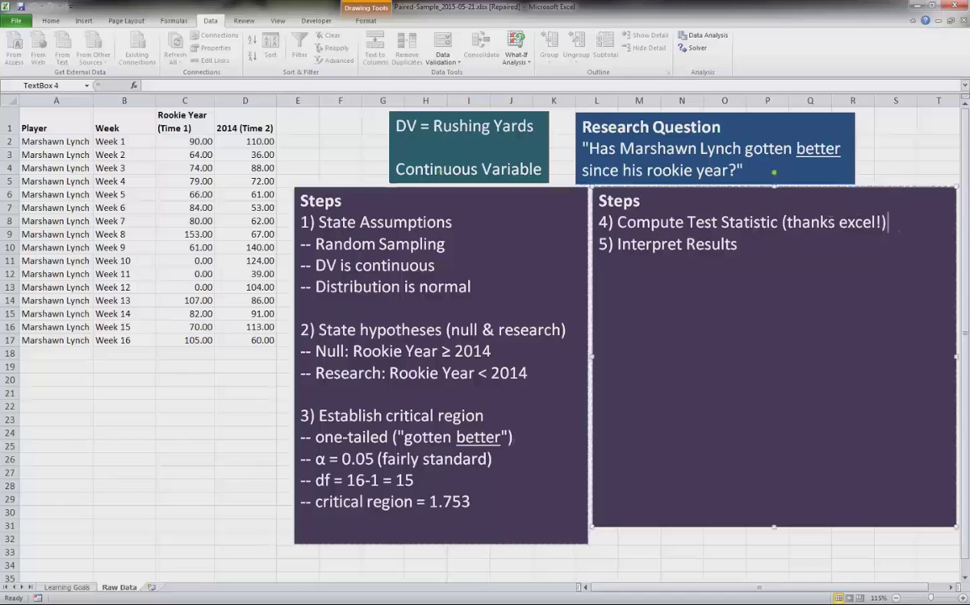
click(790, 288)
triple_click(896, 225)
key(Down)
Open t-Test: Paired Two Sample for Means and set Variable 1 to $C$1:$C$17
click(706, 38)
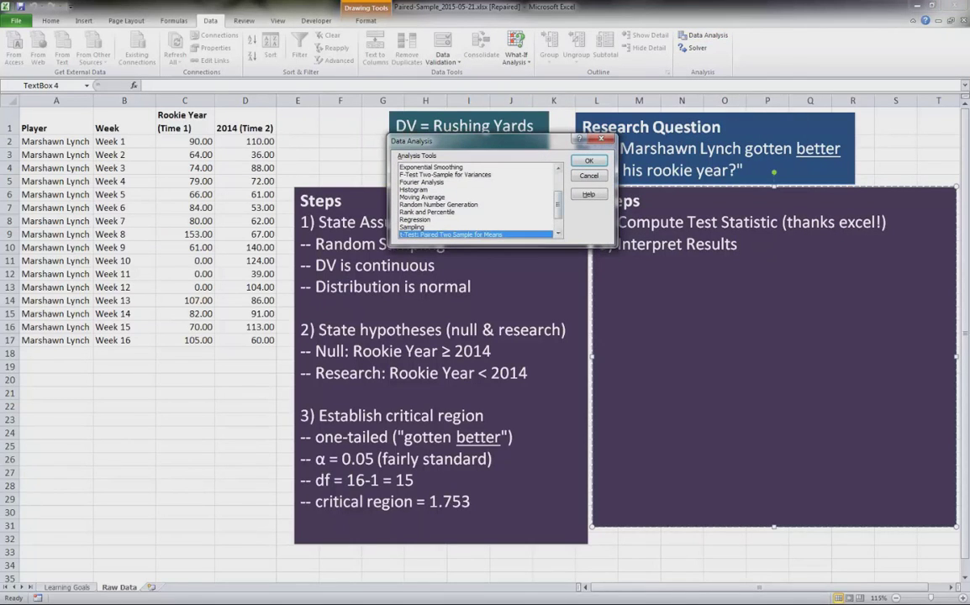
scroll(503, 209, down, 1)
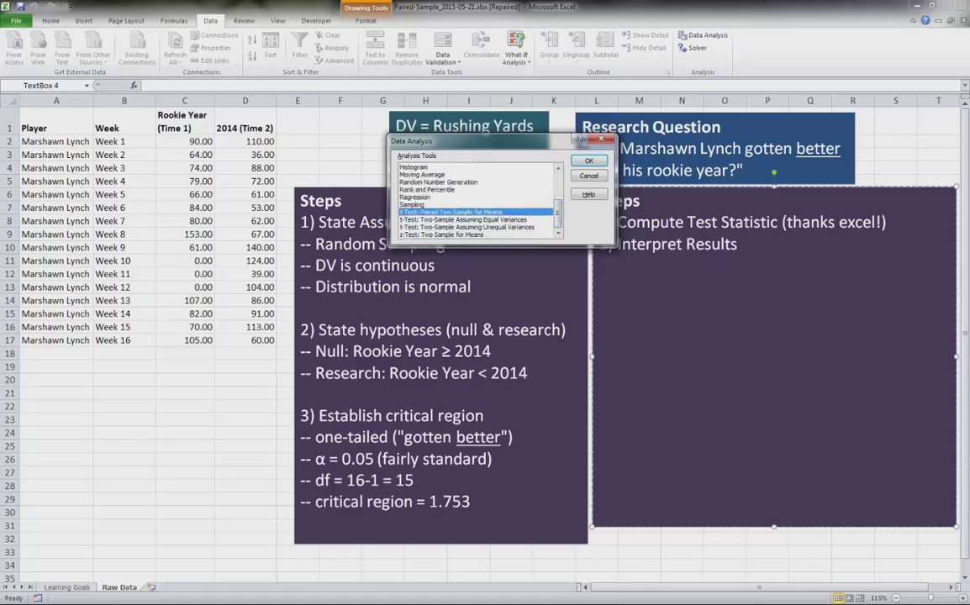
click(588, 160)
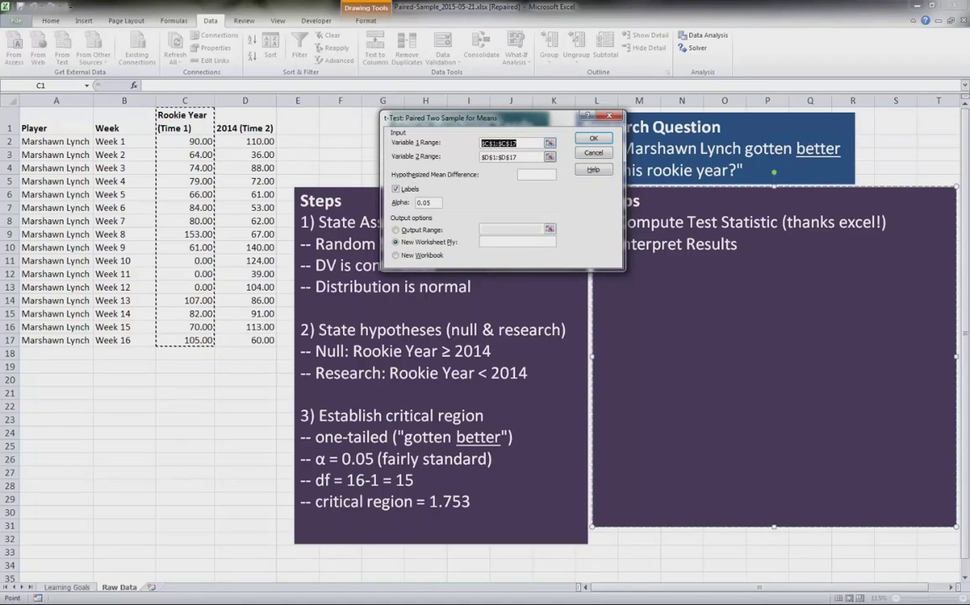
click(244, 110)
click(193, 128)
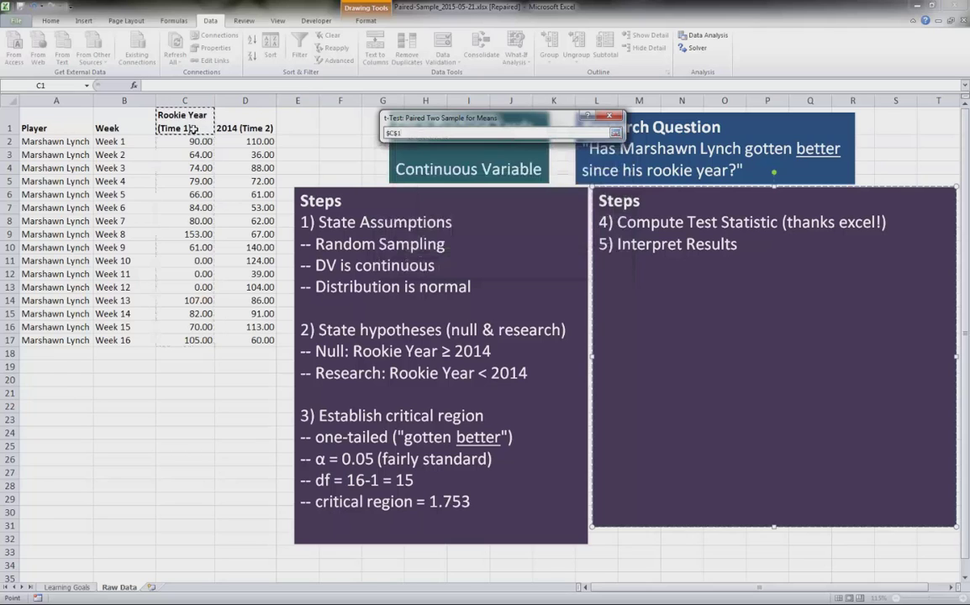
drag(193, 127, 210, 345)
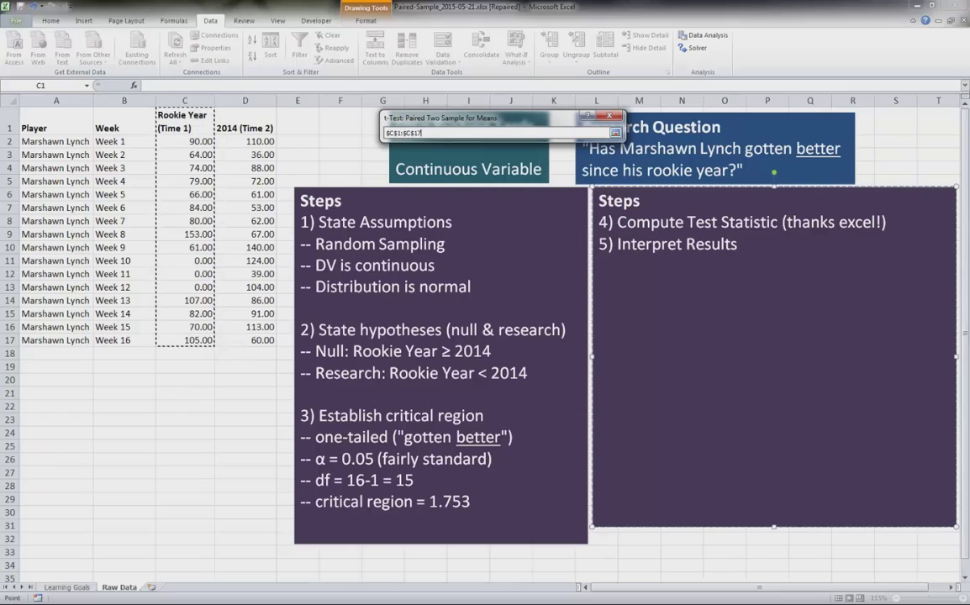
key(Return)
Set Variable 2 to the 2014 column $D$1:$D$17 and name the new output sheet results
click(549, 158)
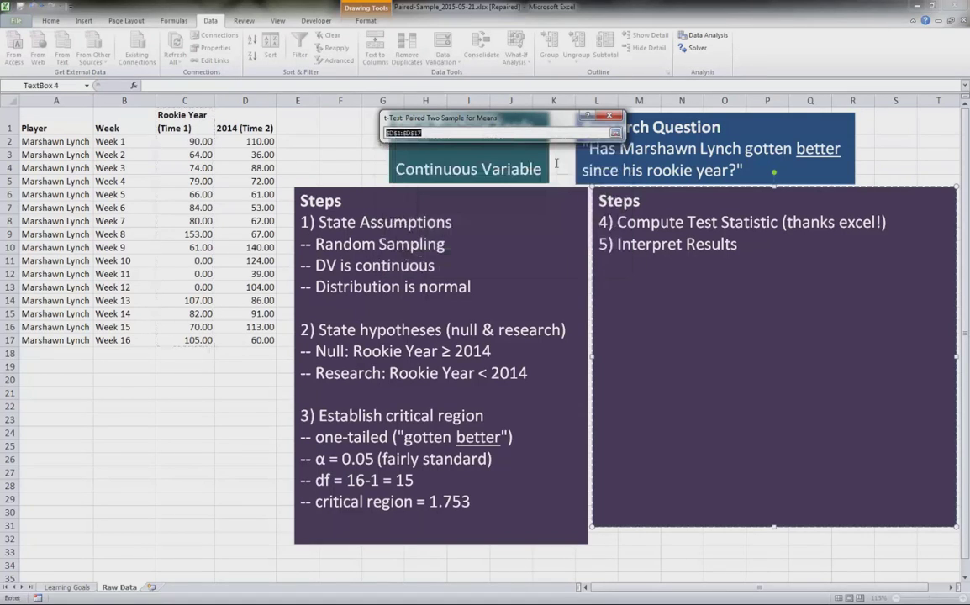
drag(246, 128, 262, 344)
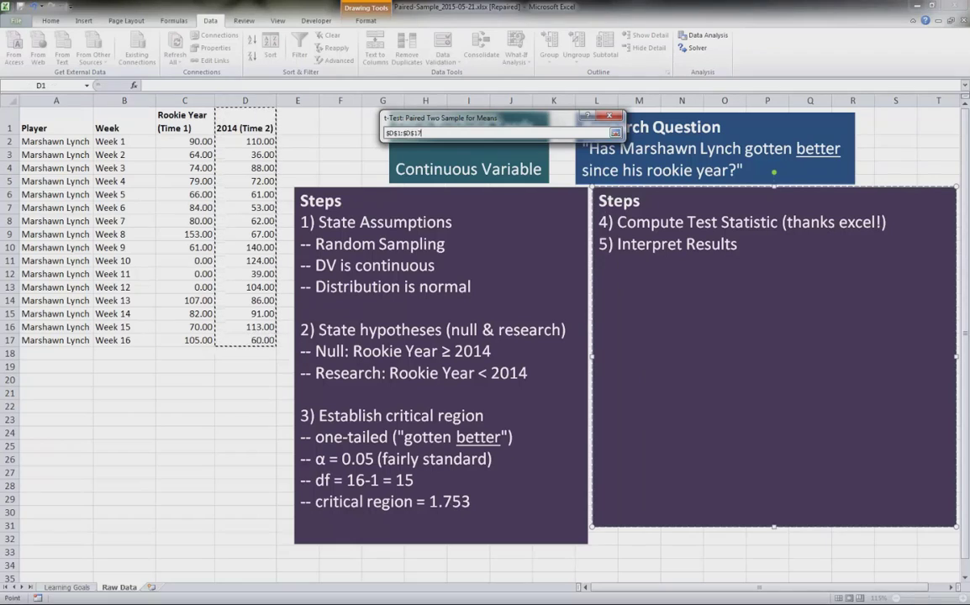
key(Return)
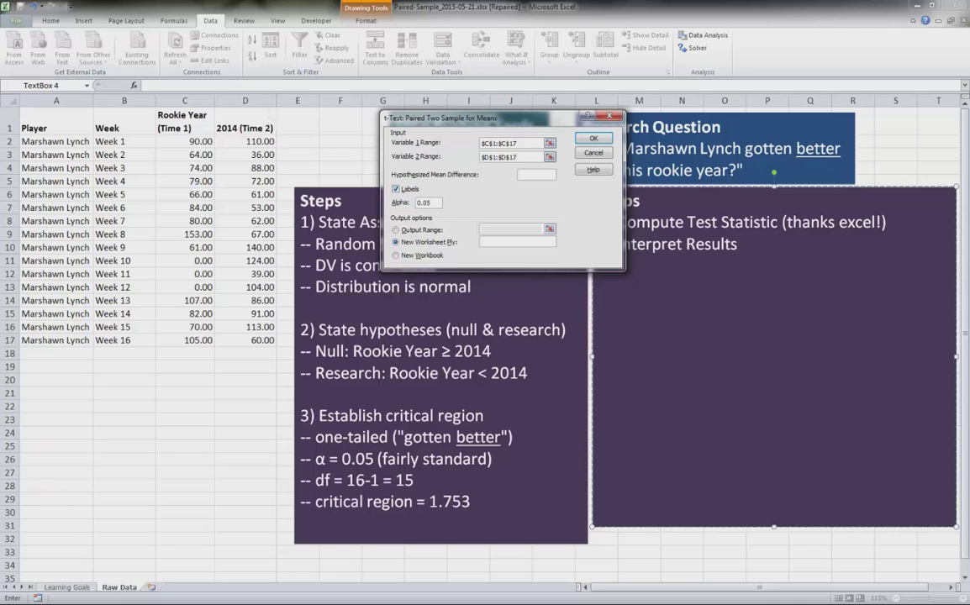
click(498, 244)
Run the paired t-test into the results sheet and autofit output columns A to C
click(593, 138)
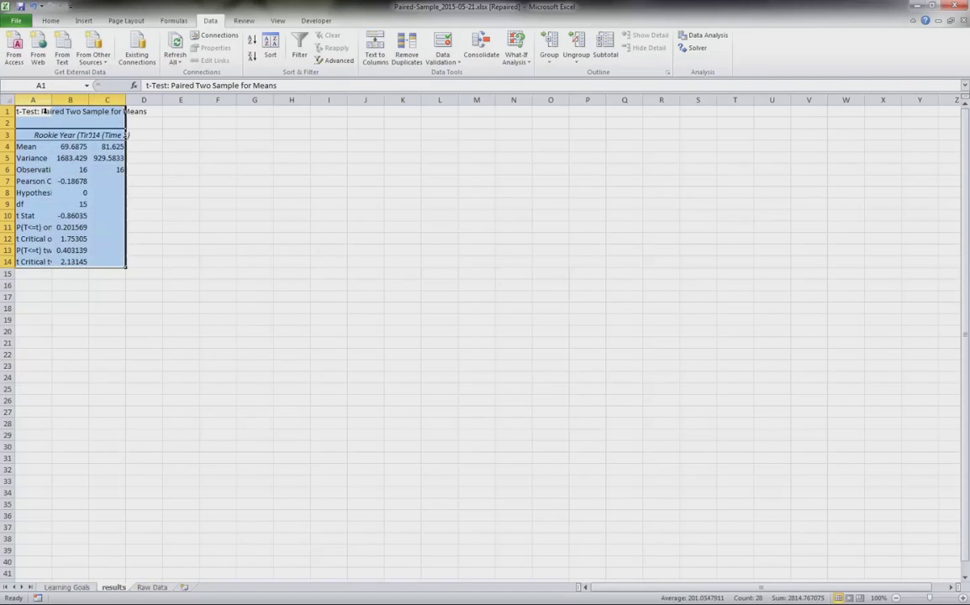
drag(33, 100, 107, 100)
double_click(88, 100)
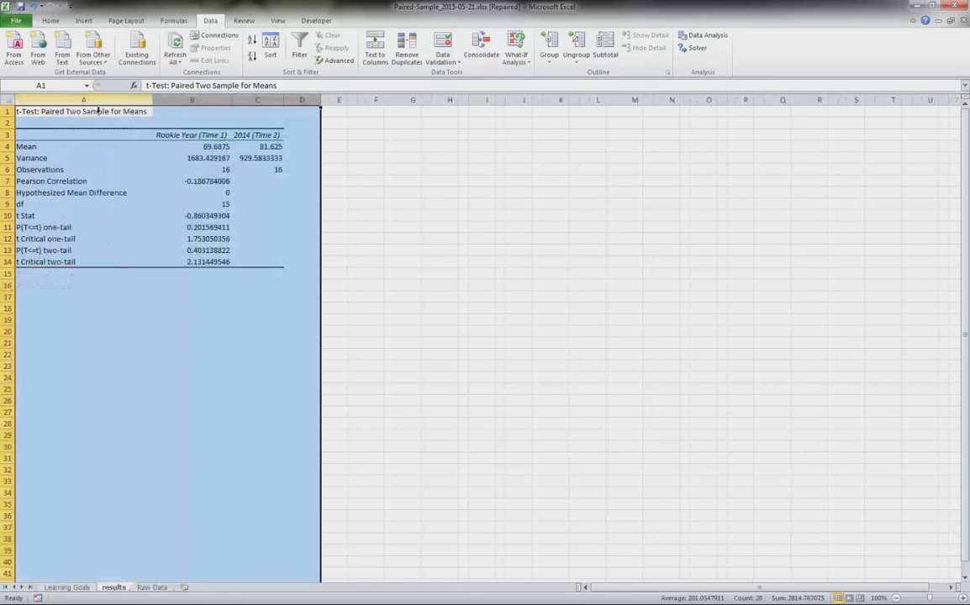
click(461, 216)
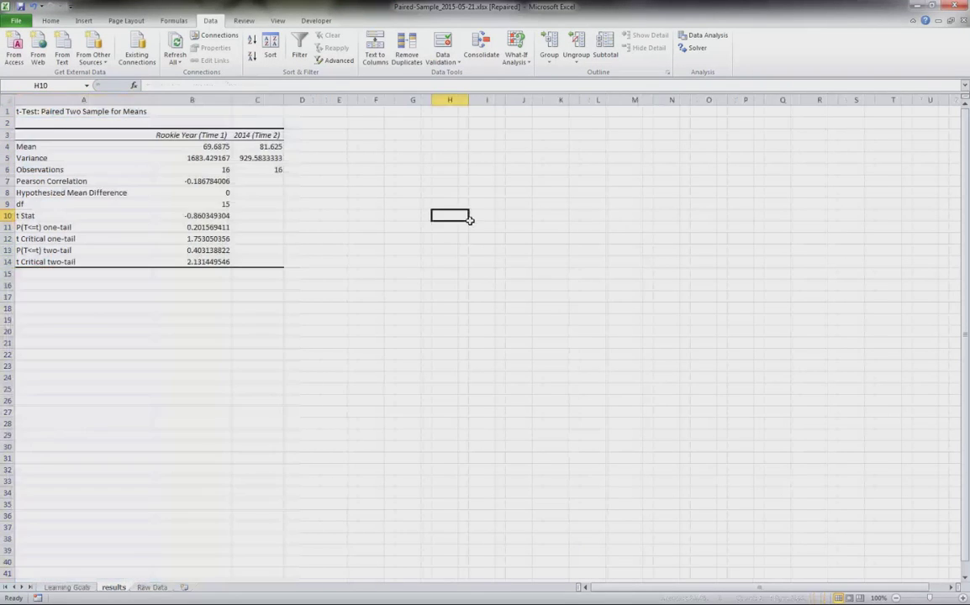
Select both Steps note boxes on Raw Data and copy them onto the results sheet
click(159, 586)
click(559, 251)
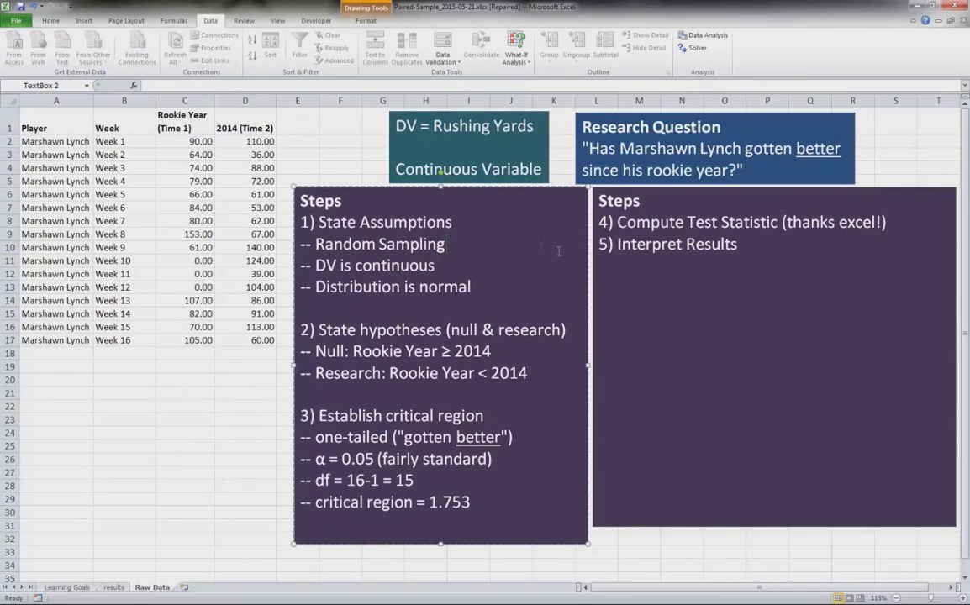
click(638, 281)
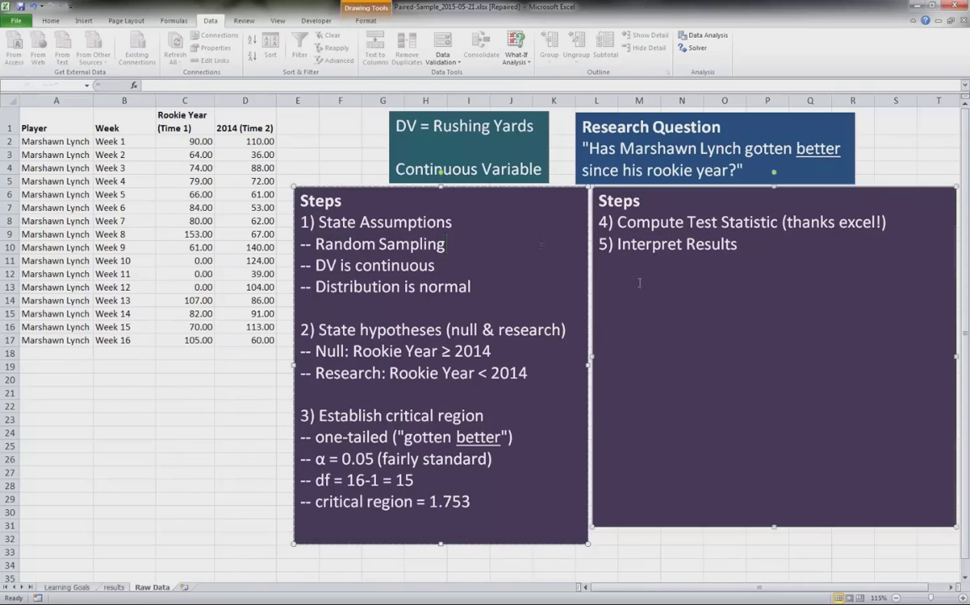
click(114, 587)
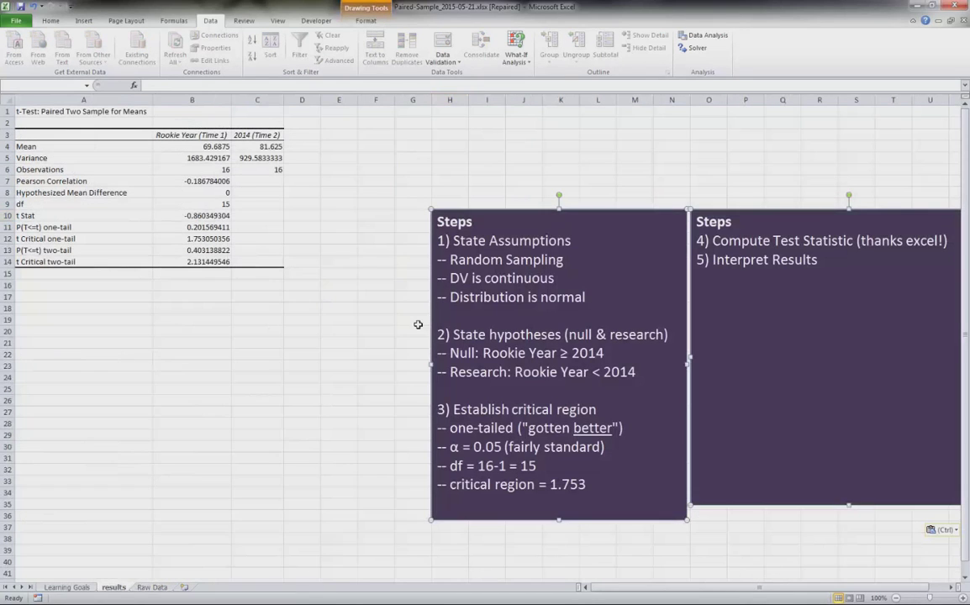
Move the left pasted Steps box and shrink the right one from its corner
click(244, 313)
scroll(246, 314, up, 1)
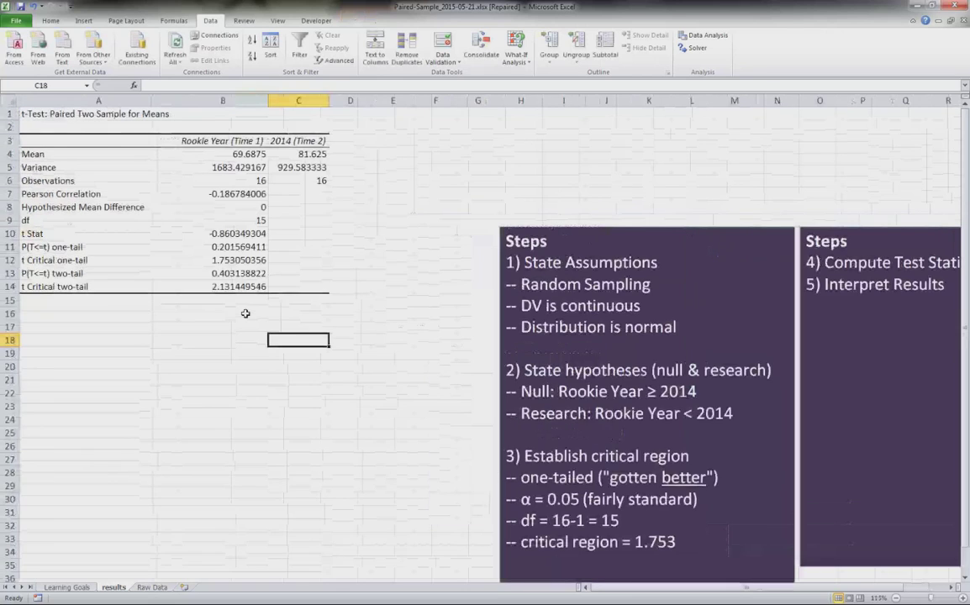
scroll(305, 312, up, 1)
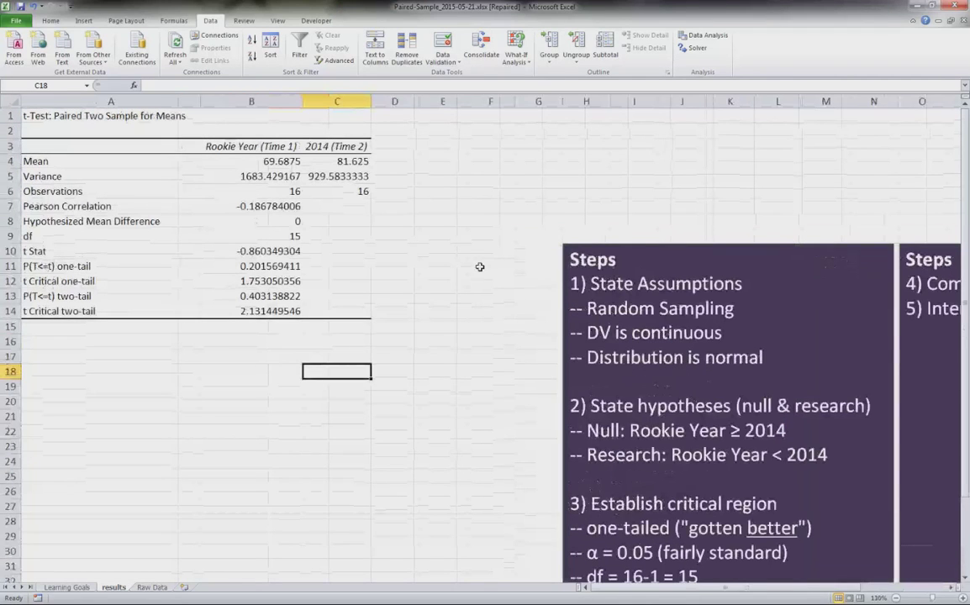
click(702, 268)
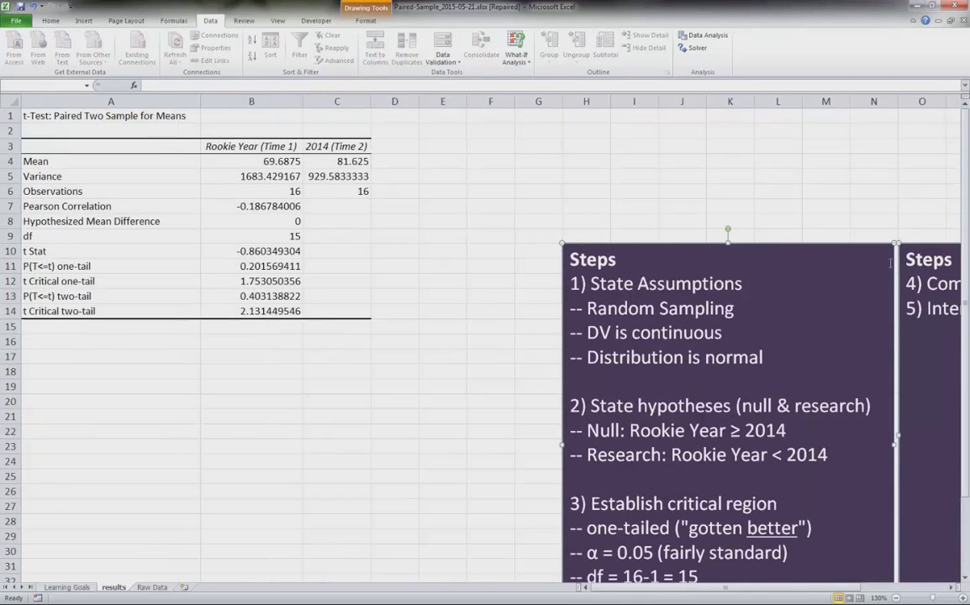
drag(796, 243, 512, 171)
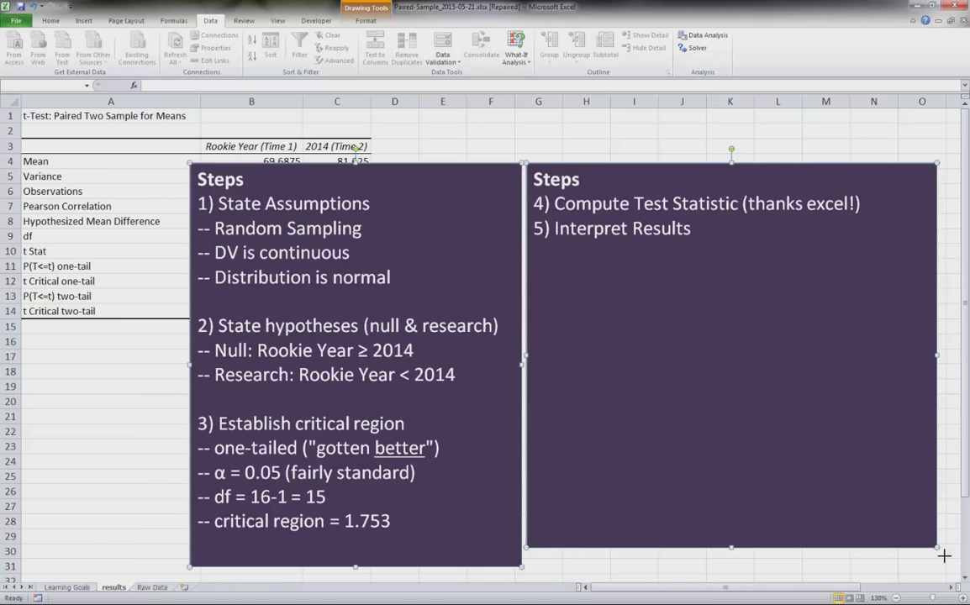
drag(936, 547, 892, 504)
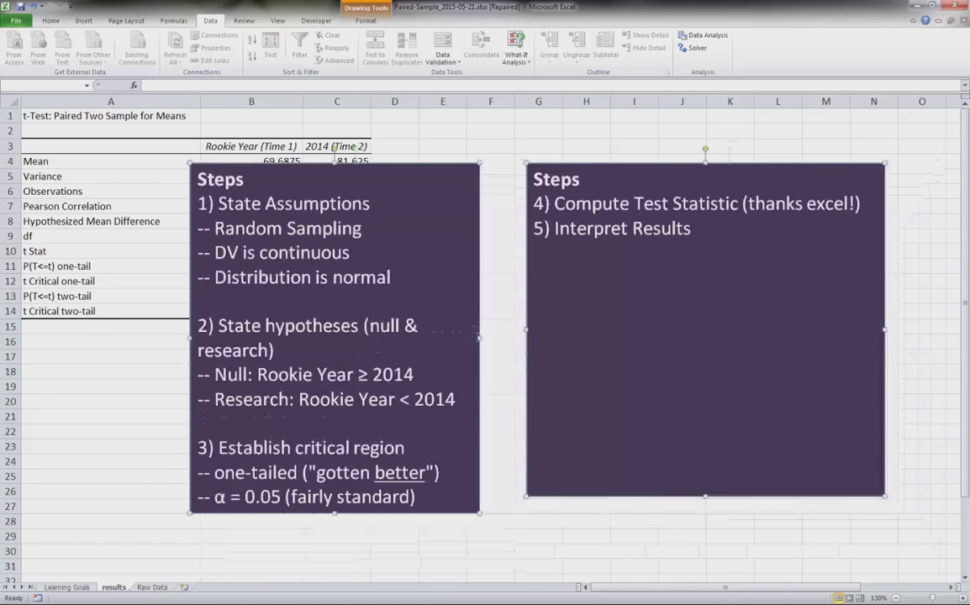
Set the font size of both Steps boxes to 16
click(51, 20)
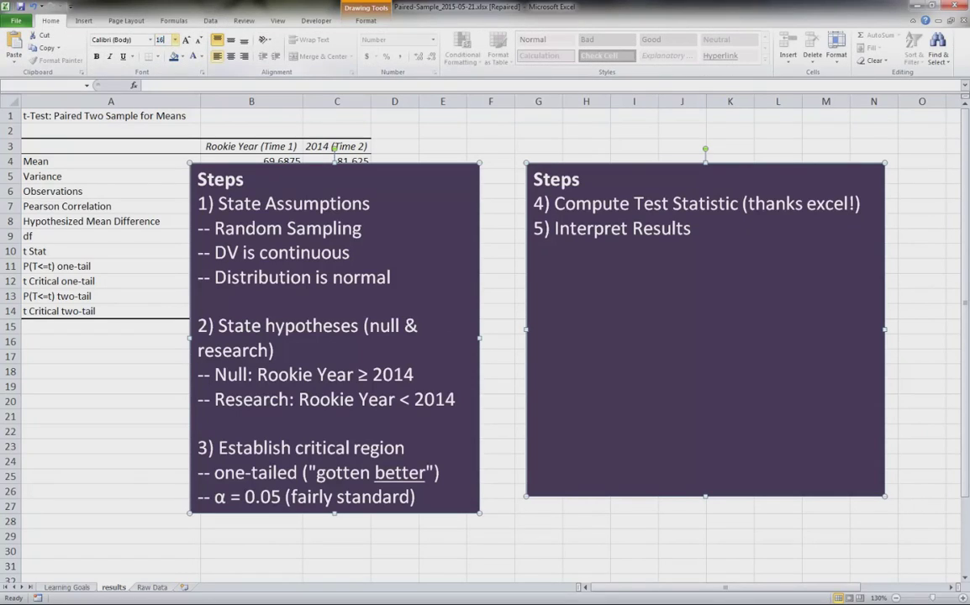
click(160, 40)
text(16)
key(Return)
Reposition and narrow the two Steps boxes until they sit side by side beside the table
click(406, 333)
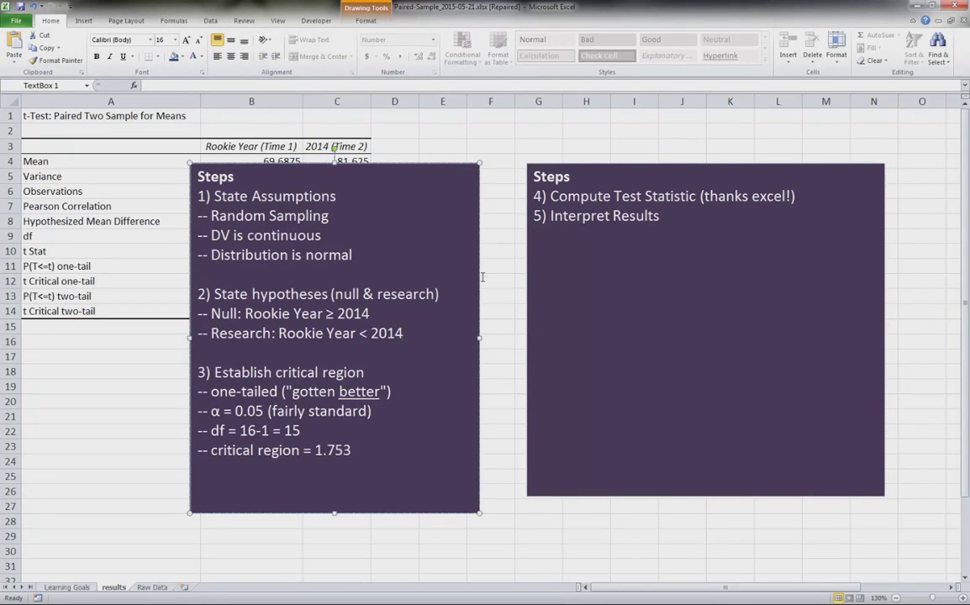
drag(487, 277, 391, 438)
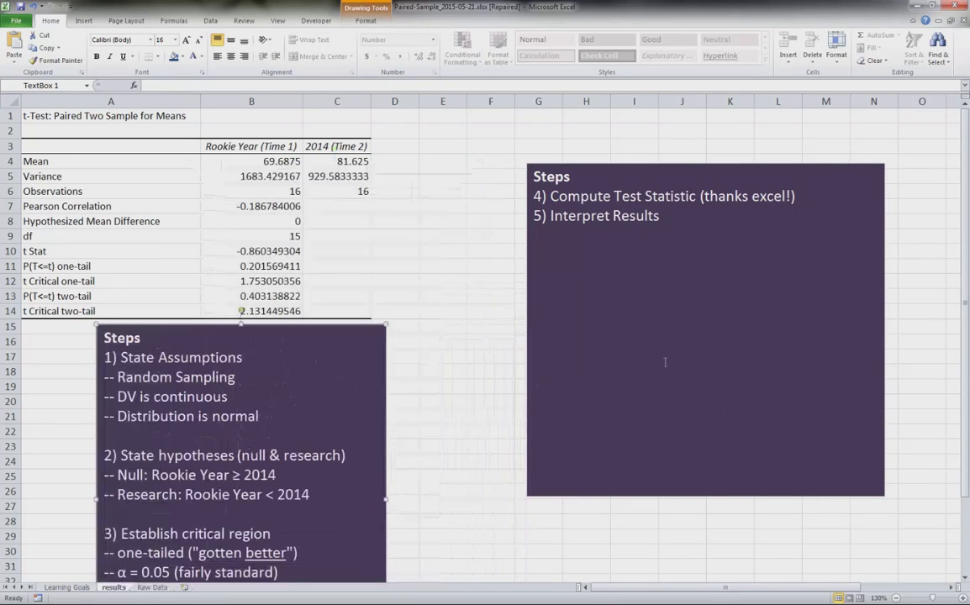
drag(683, 502, 732, 496)
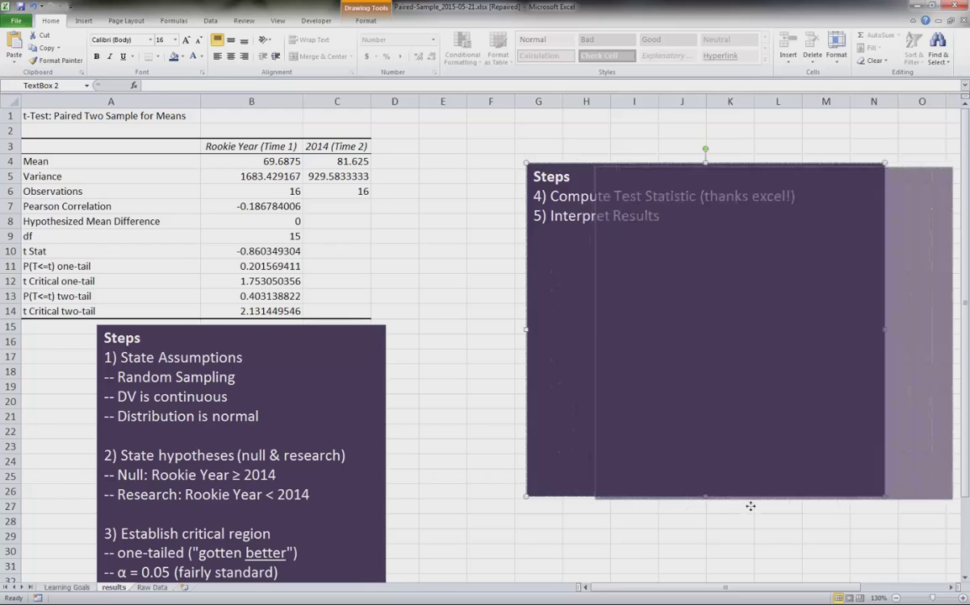
drag(750, 506, 750, 506)
drag(952, 332, 915, 336)
click(374, 339)
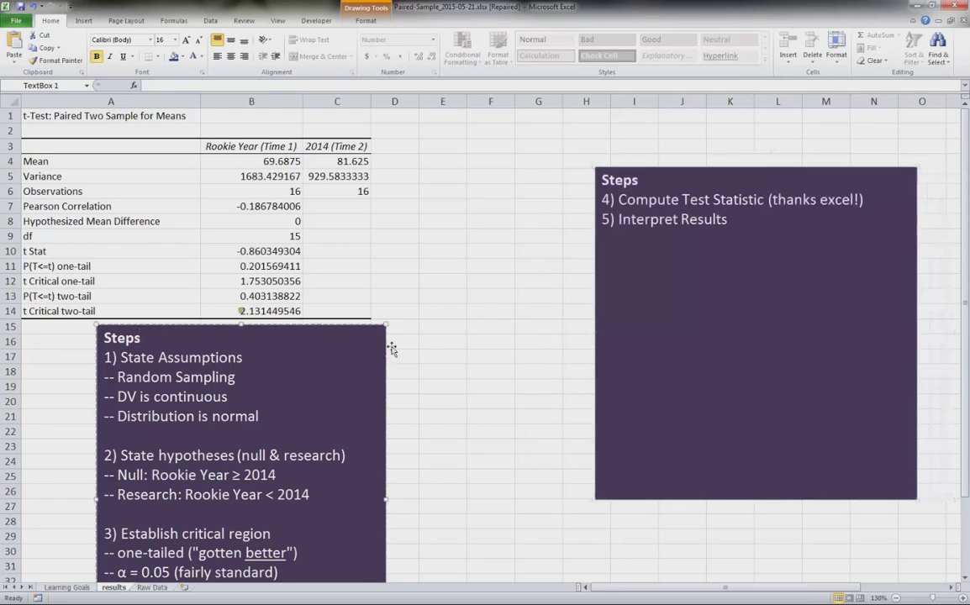
drag(391, 346, 581, 352)
click(675, 248)
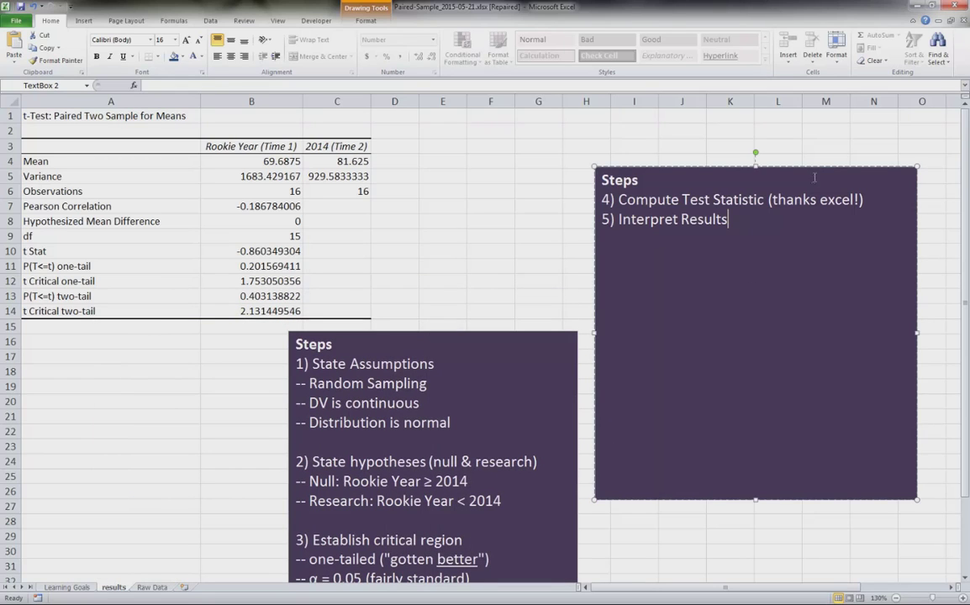
drag(819, 173, 888, 126)
click(535, 337)
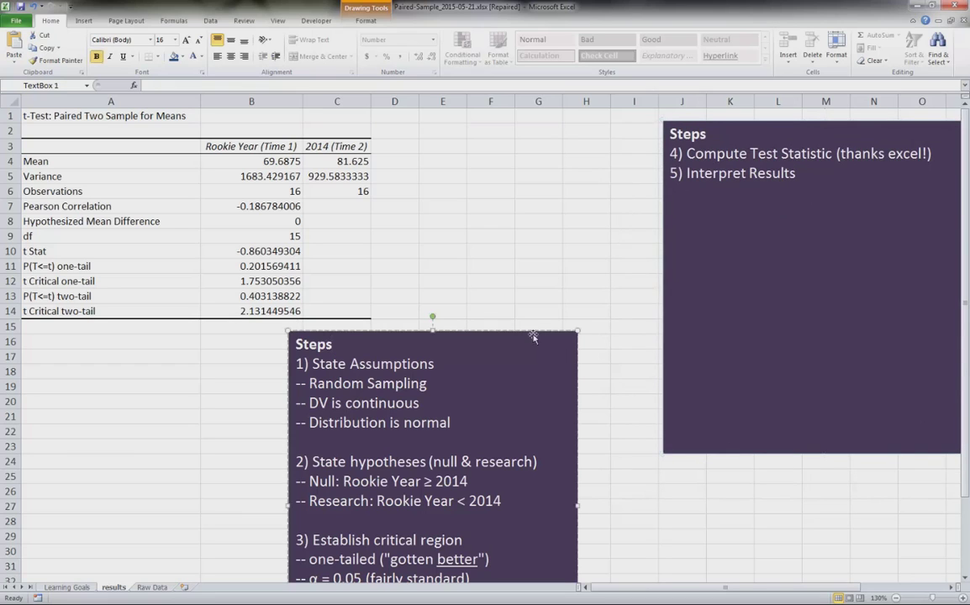
drag(534, 338, 619, 122)
Compare the critical region = 1.753 note with t Critical one-tail, then select two-tail rows A13:B14
drag(544, 412, 382, 346)
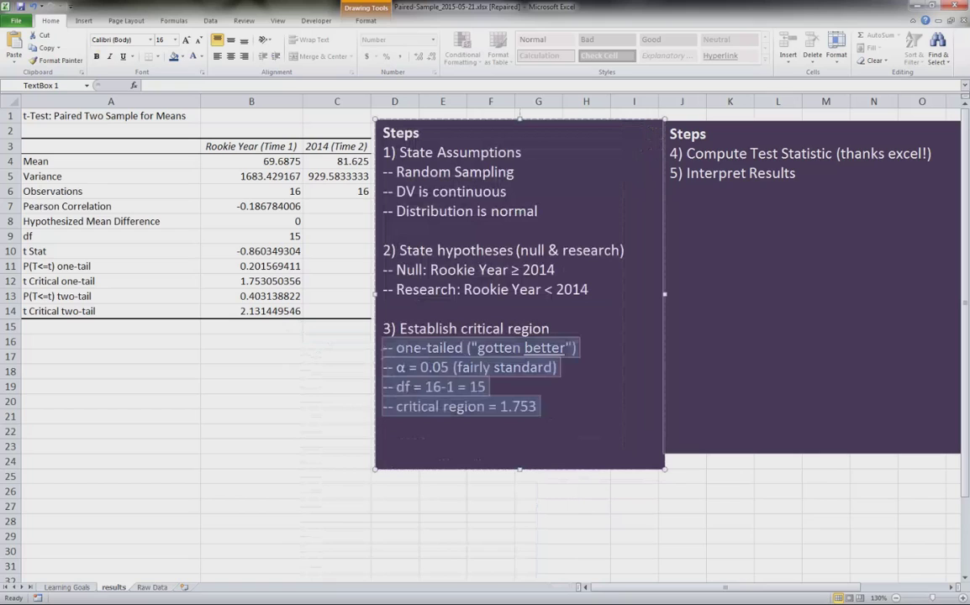
click(527, 348)
click(59, 265)
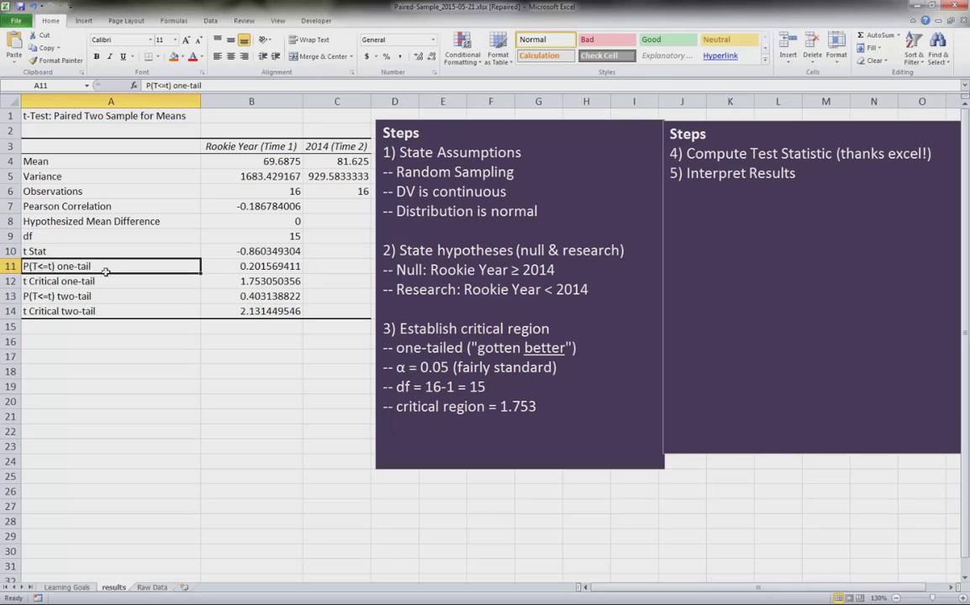
click(222, 284)
drag(546, 412, 395, 409)
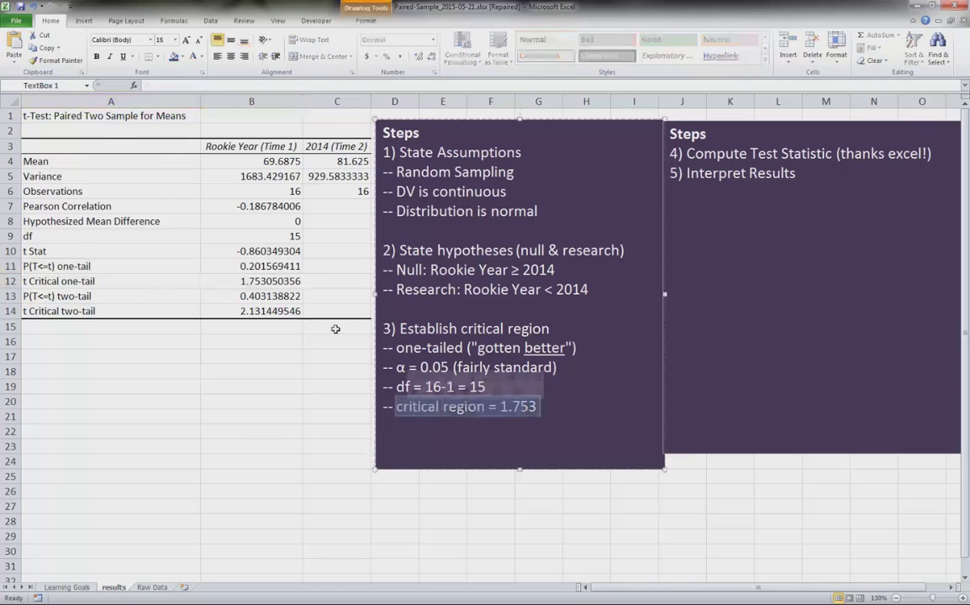
key(Escape)
drag(126, 296, 258, 309)
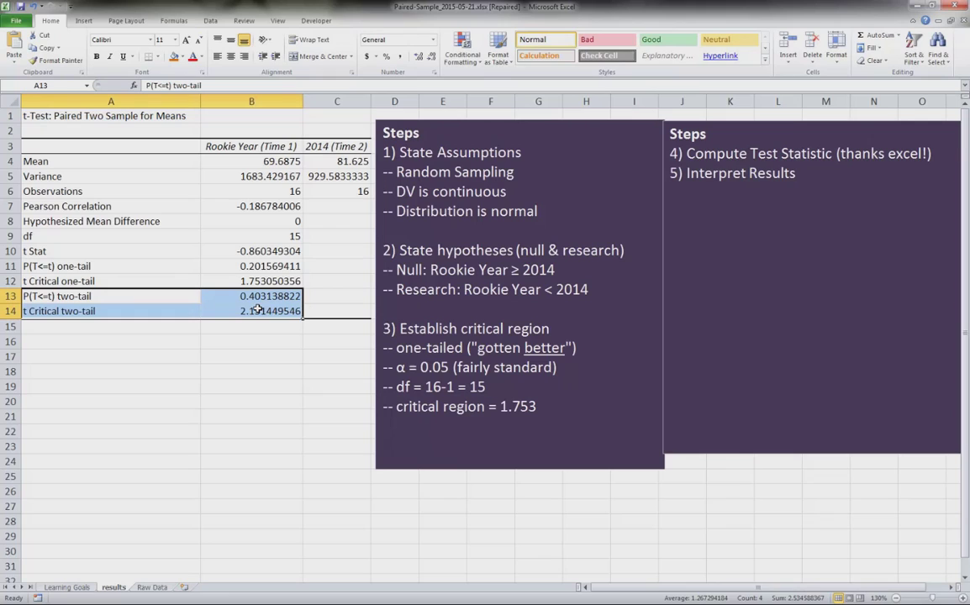
Fill the two-tail rows A13:B14 black
click(180, 56)
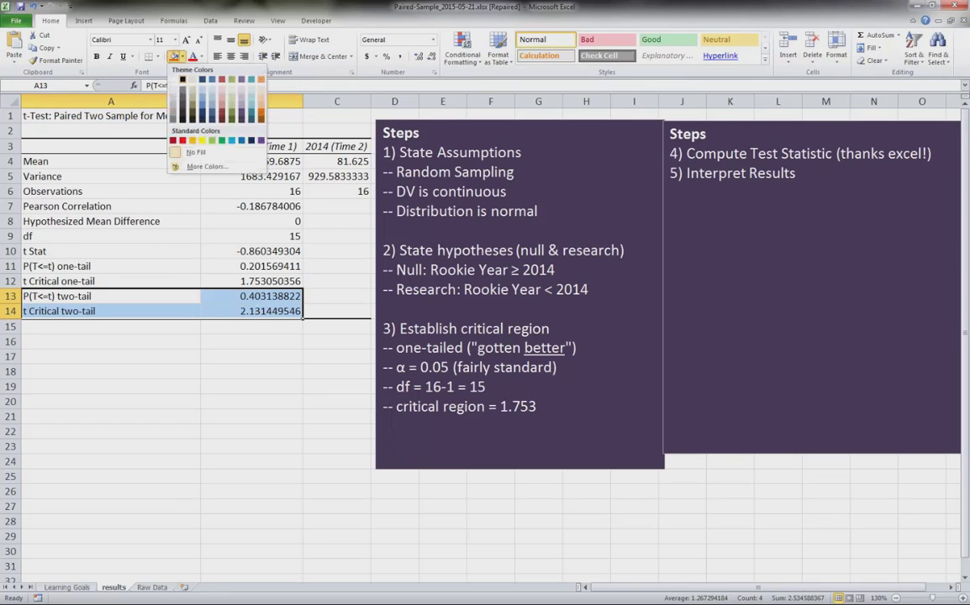
click(182, 80)
click(233, 326)
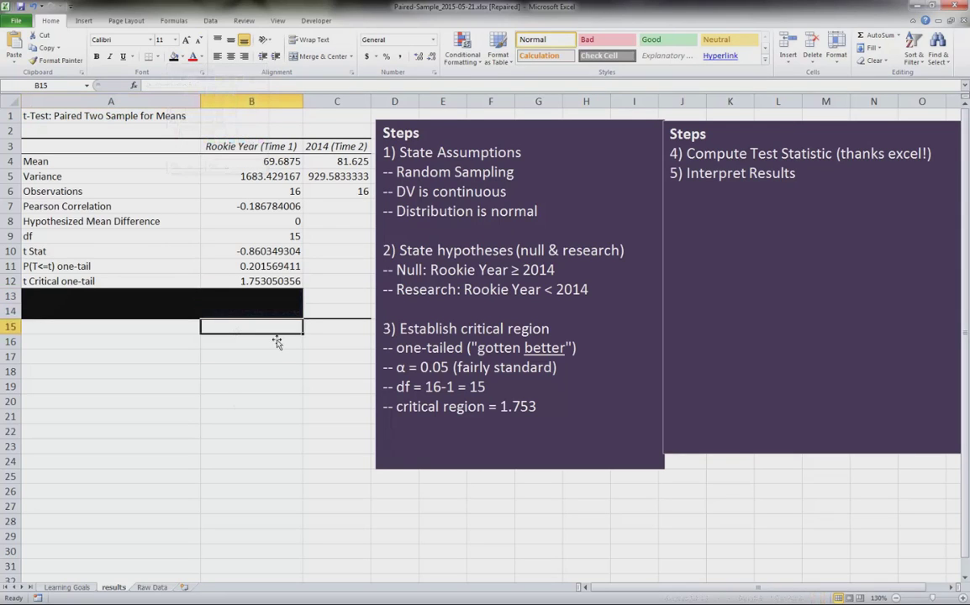
Fill rows A10:B12 (t Stat, one-tail P, one-tail critical) orange
drag(223, 251, 194, 280)
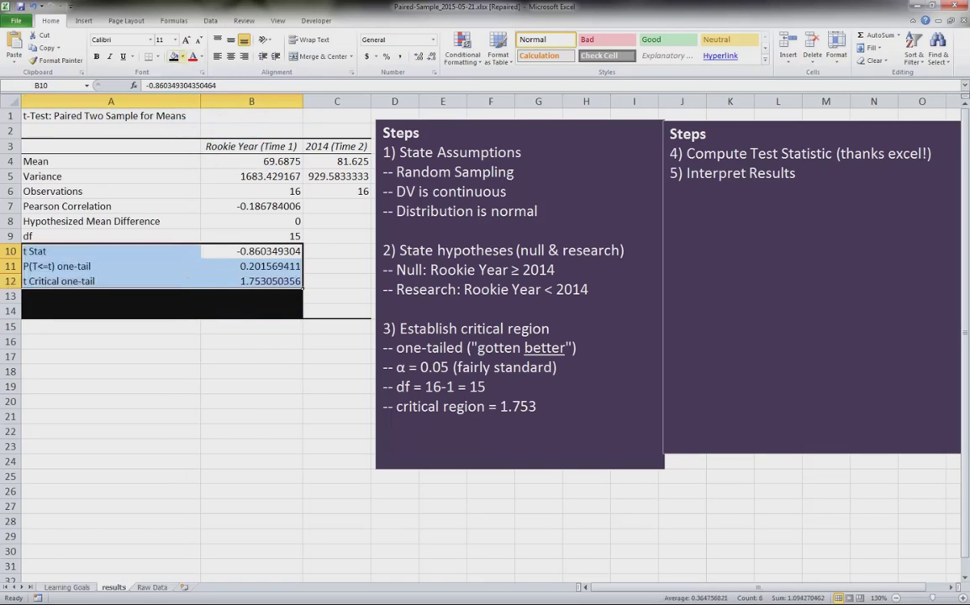
click(179, 57)
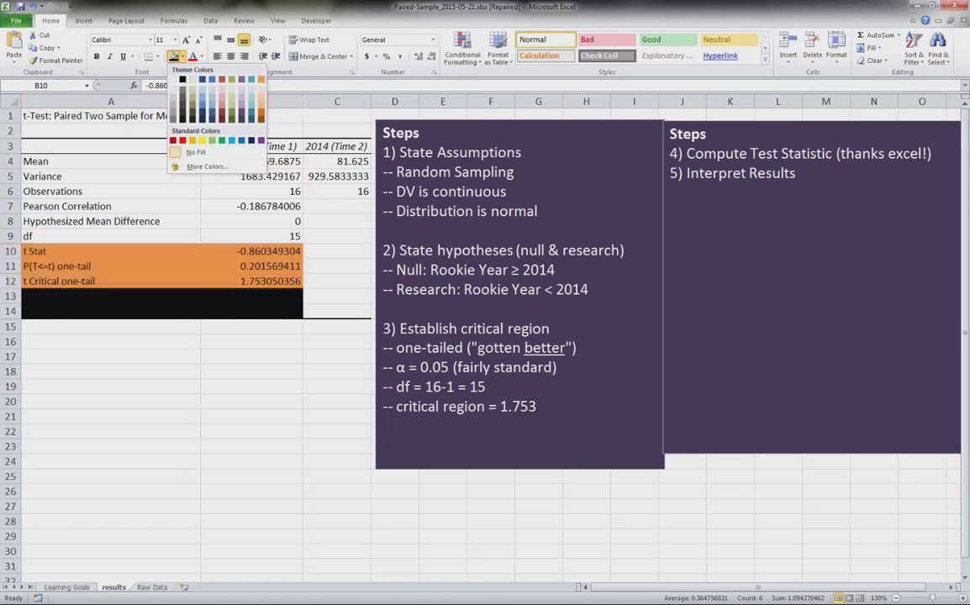
click(260, 79)
click(268, 373)
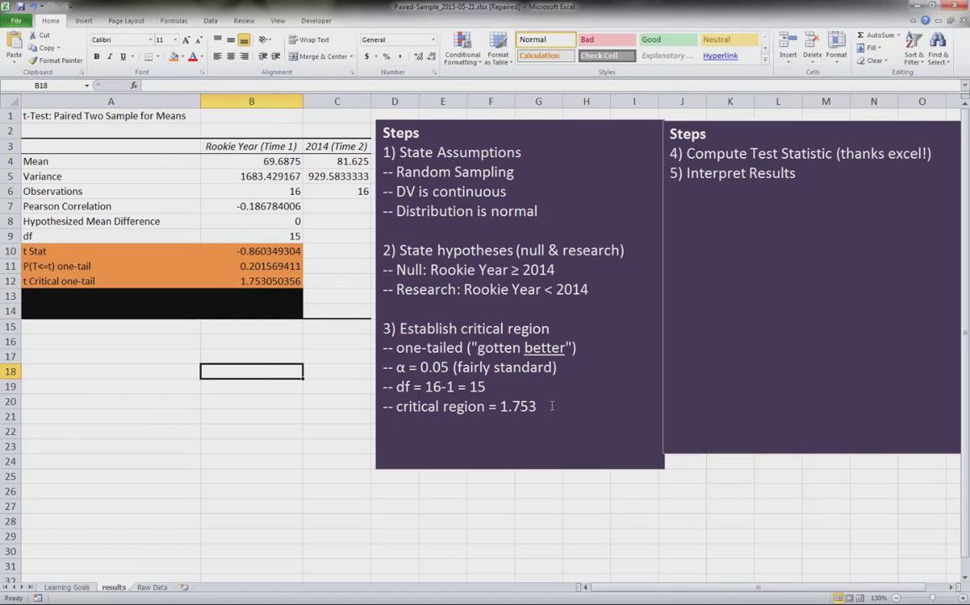
click(266, 255)
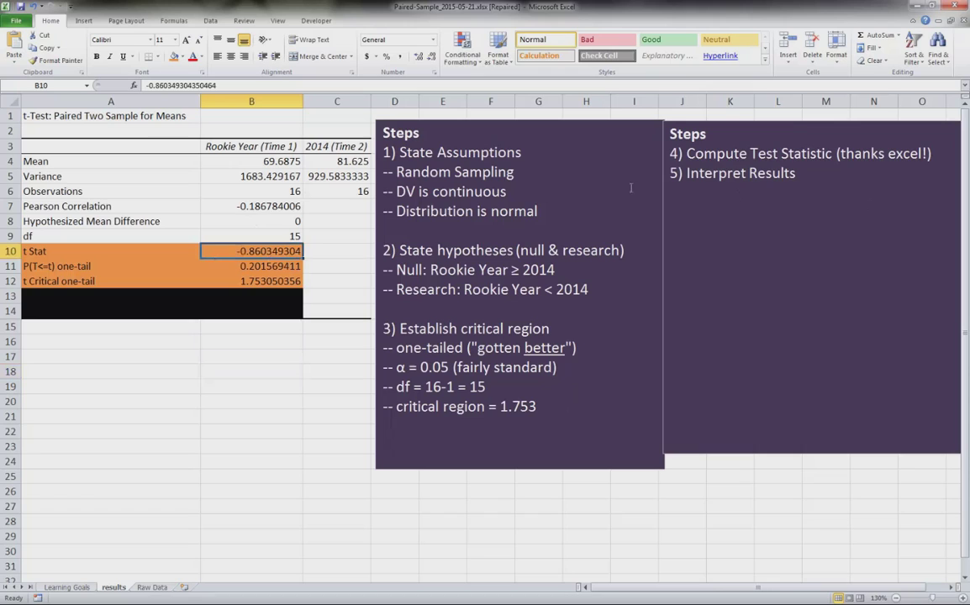
click(940, 154)
Add a new line '--t-stat = -0.86' under step 4 in the right Steps box
key(Return)
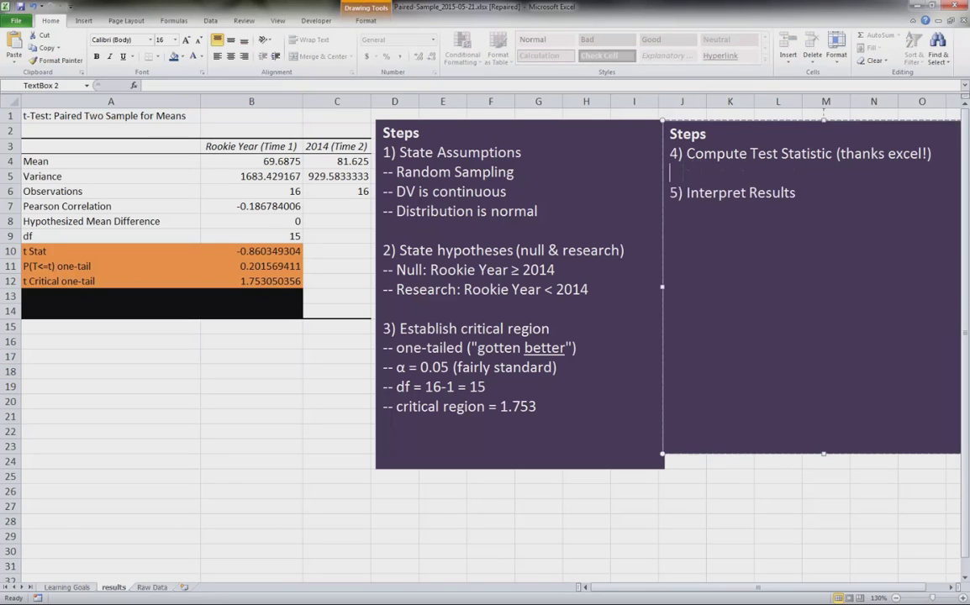
text(--t-stat = -0.86)
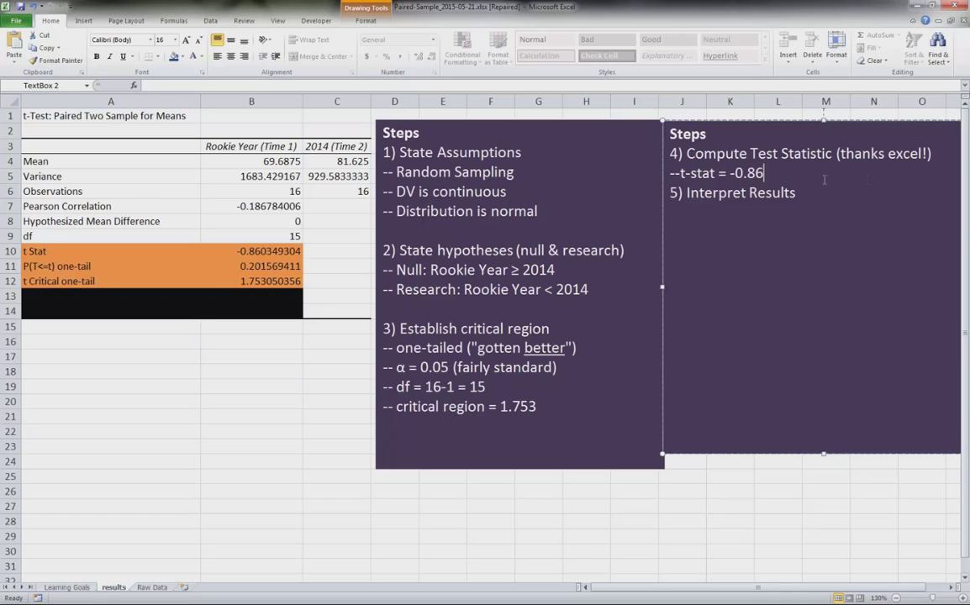
key(shift+Home)
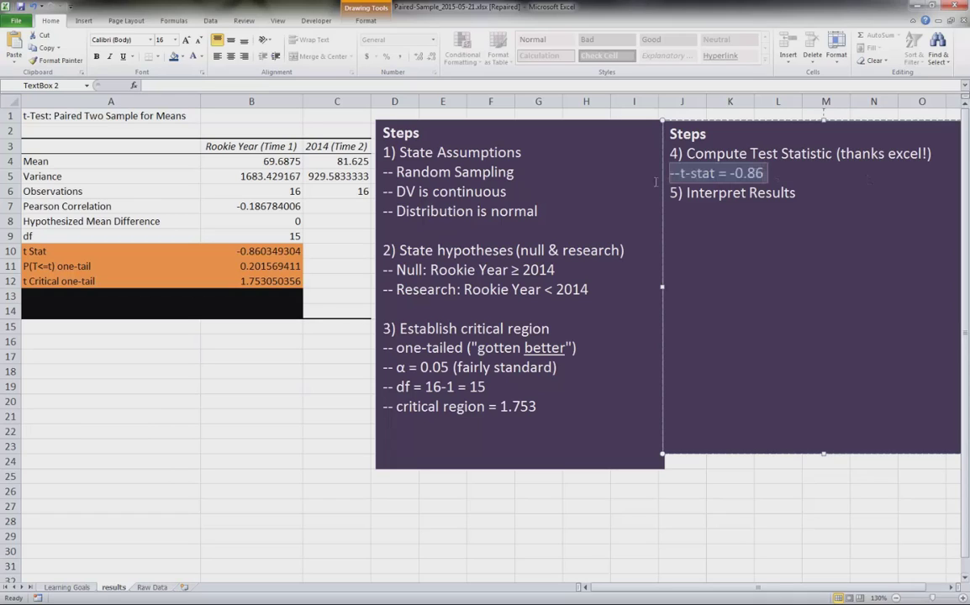
click(281, 281)
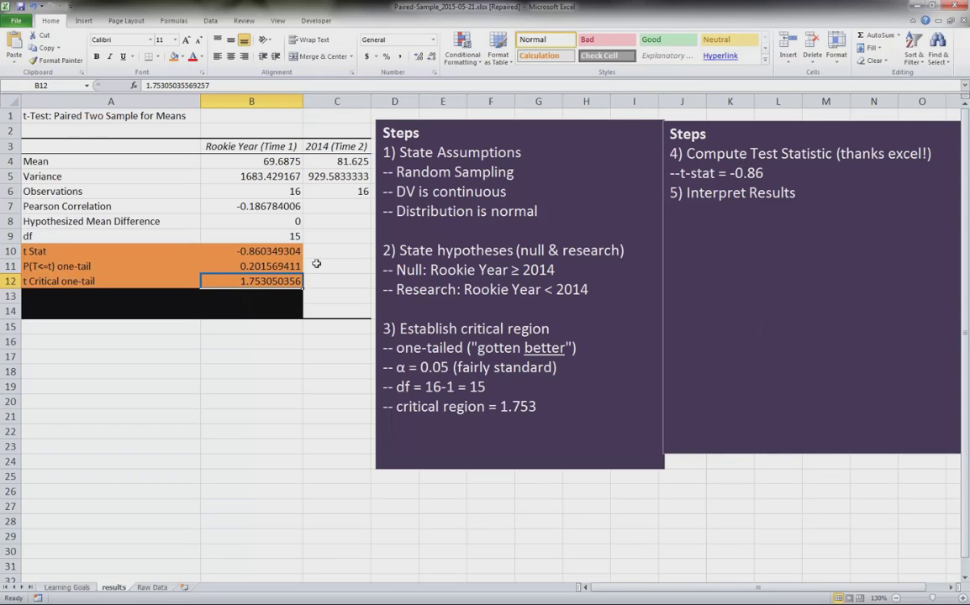
drag(782, 179, 666, 173)
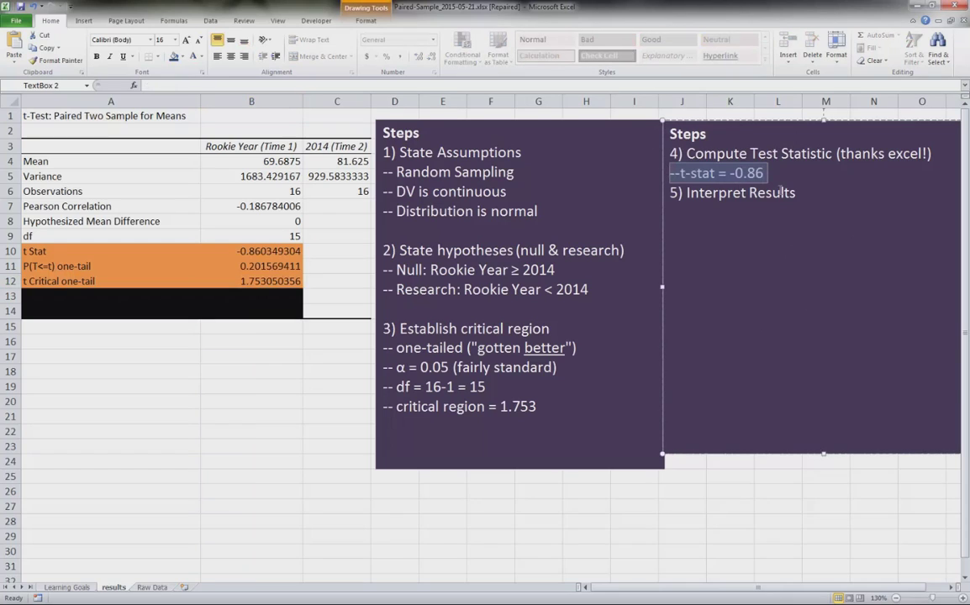
click(246, 283)
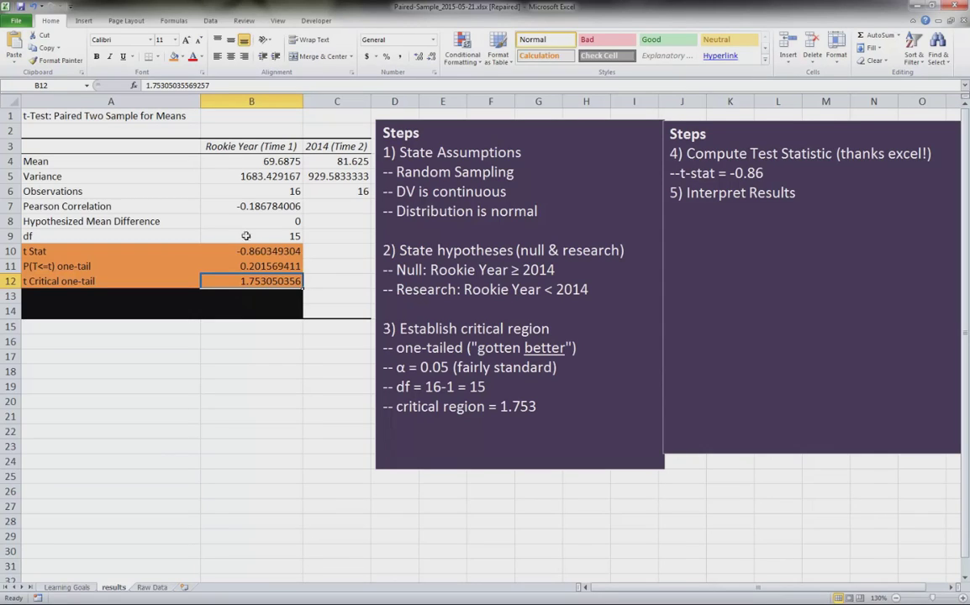
click(262, 250)
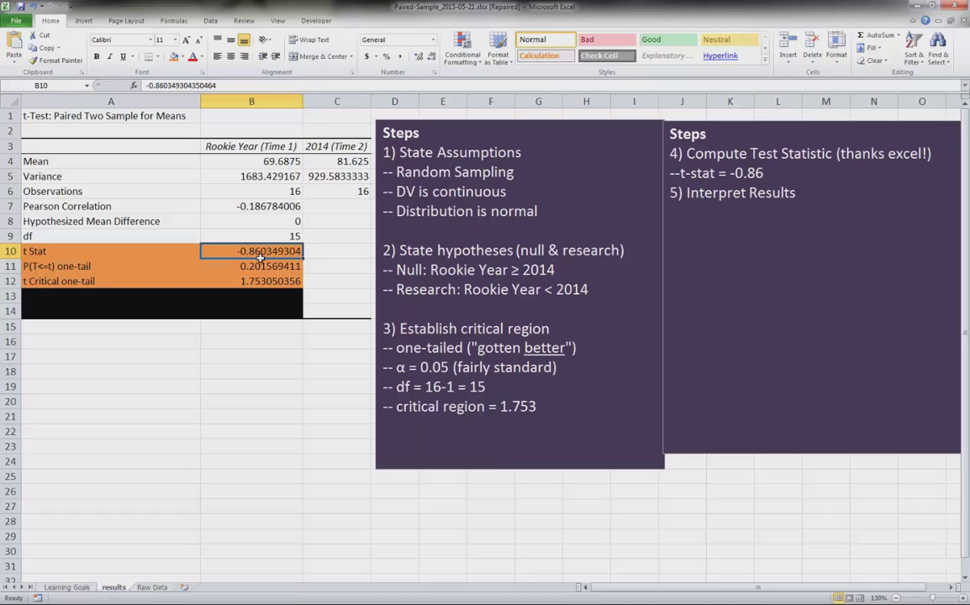
click(255, 285)
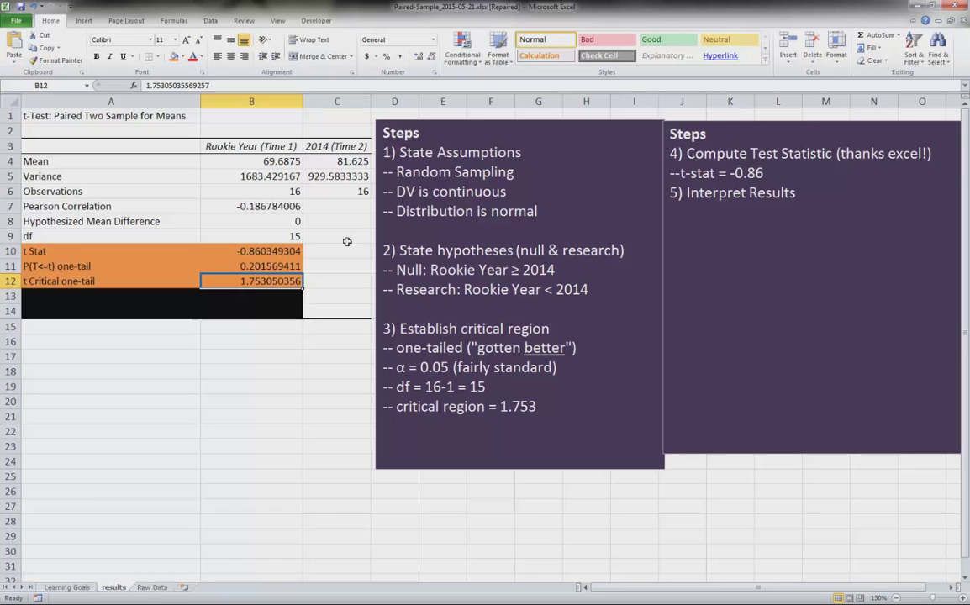
click(282, 251)
click(268, 282)
click(288, 261)
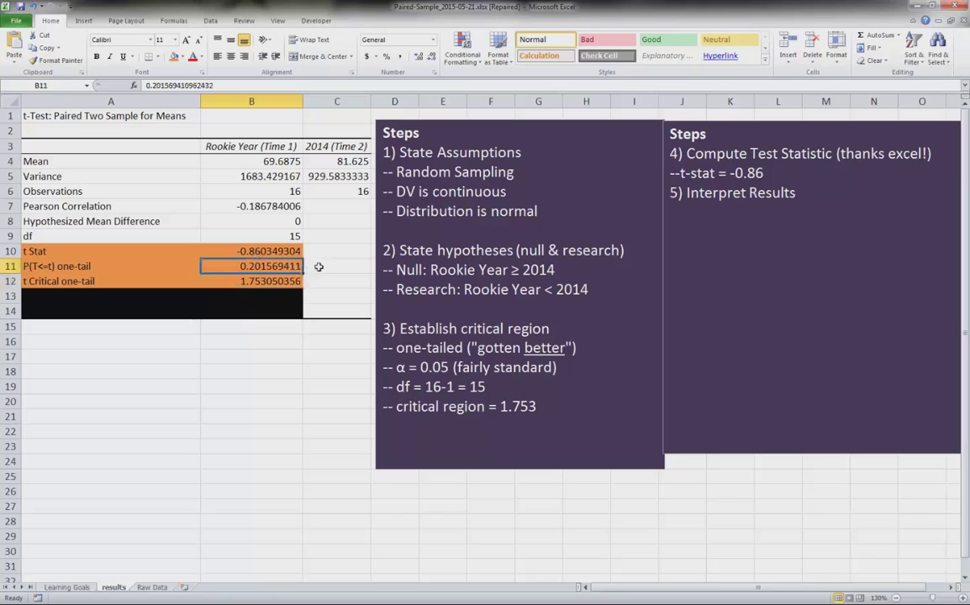
click(81, 268)
drag(82, 267, 252, 267)
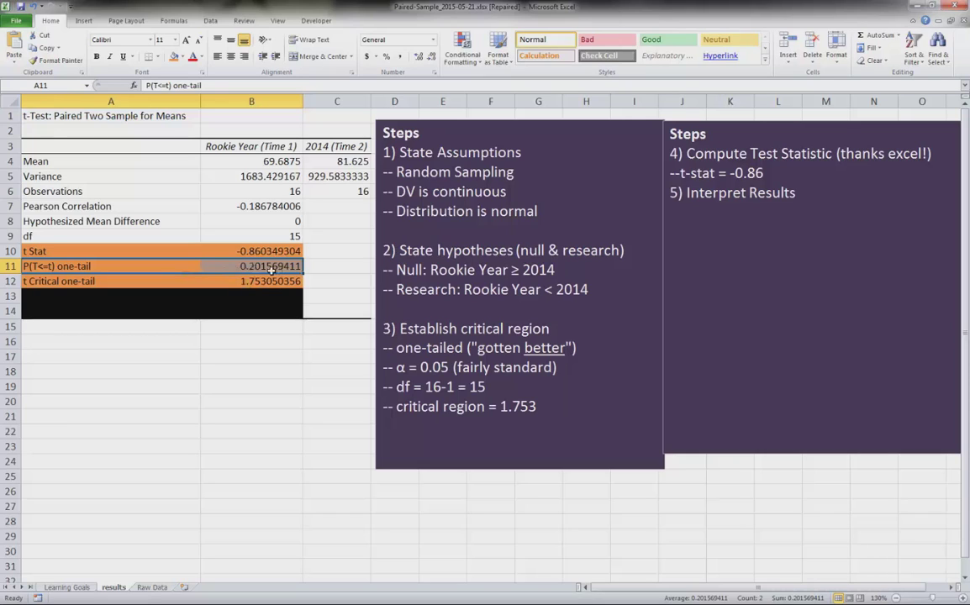
click(252, 266)
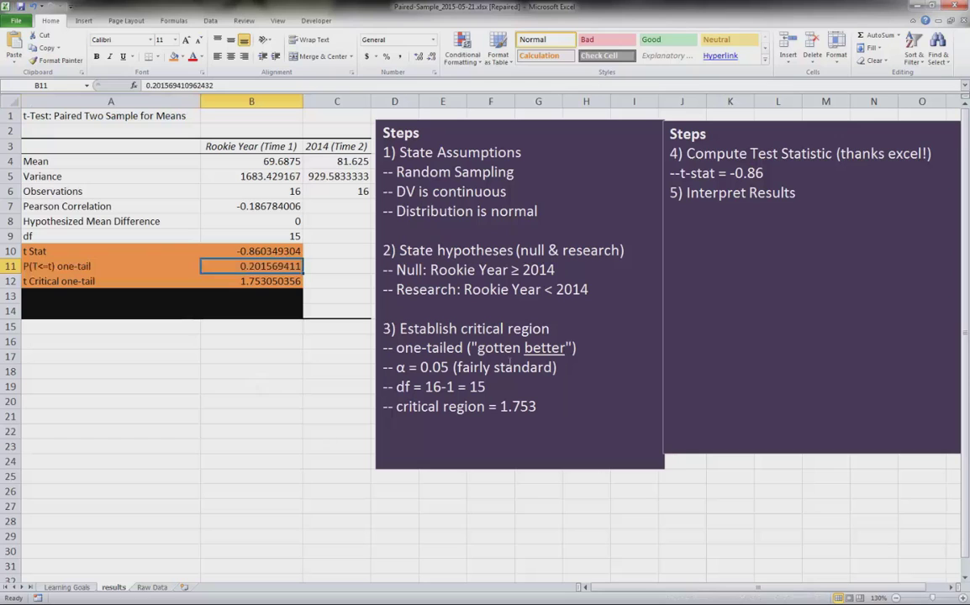
drag(443, 367, 384, 368)
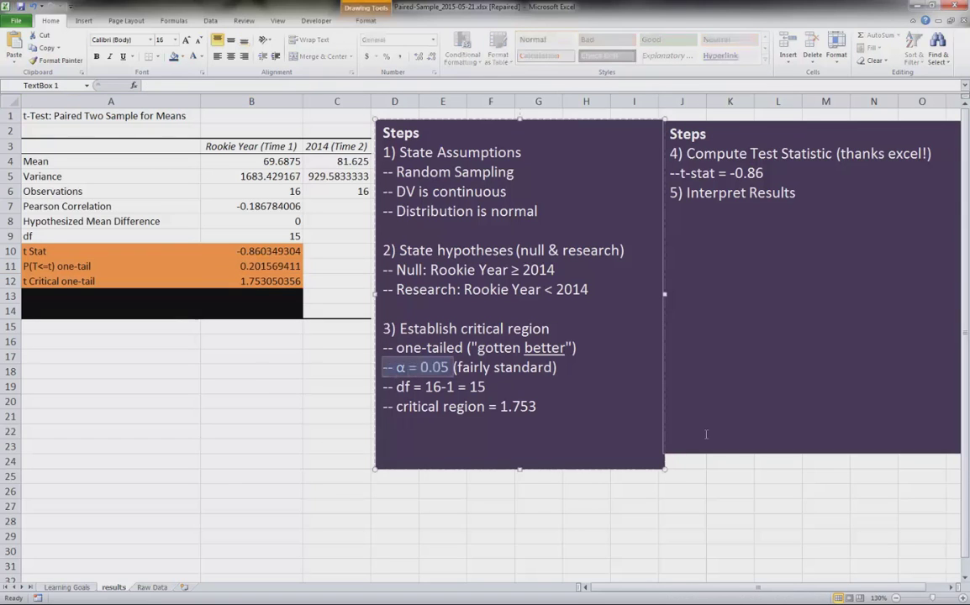
key(Escape)
key(Escape)
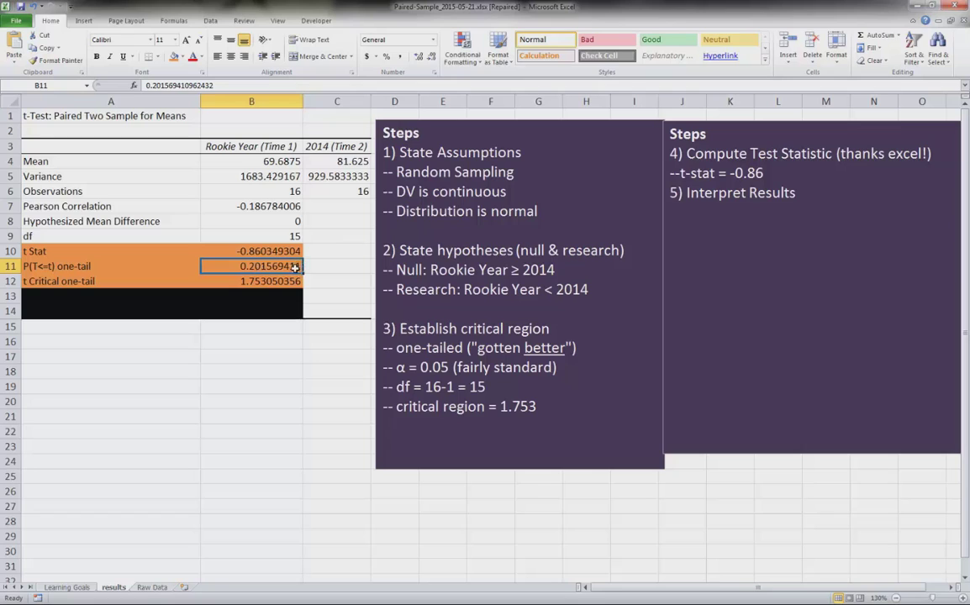
Under Interpret Results, add '--Decision: Reject Research Hypothesis' and a quoted interpretation that 2014 rushing yards didn't improve
click(810, 198)
key(Return)
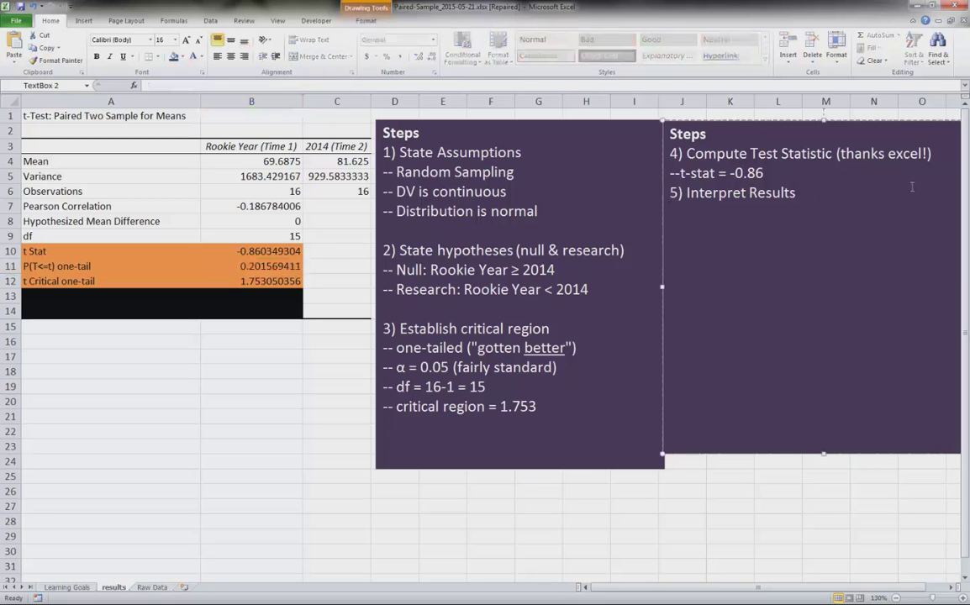
text(--Decis)
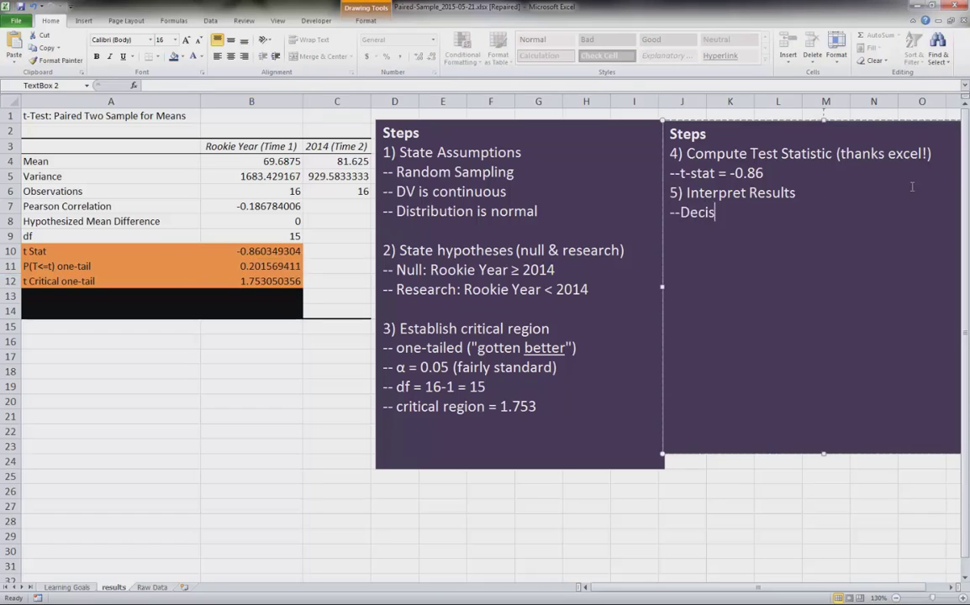
text(ion: Reje)
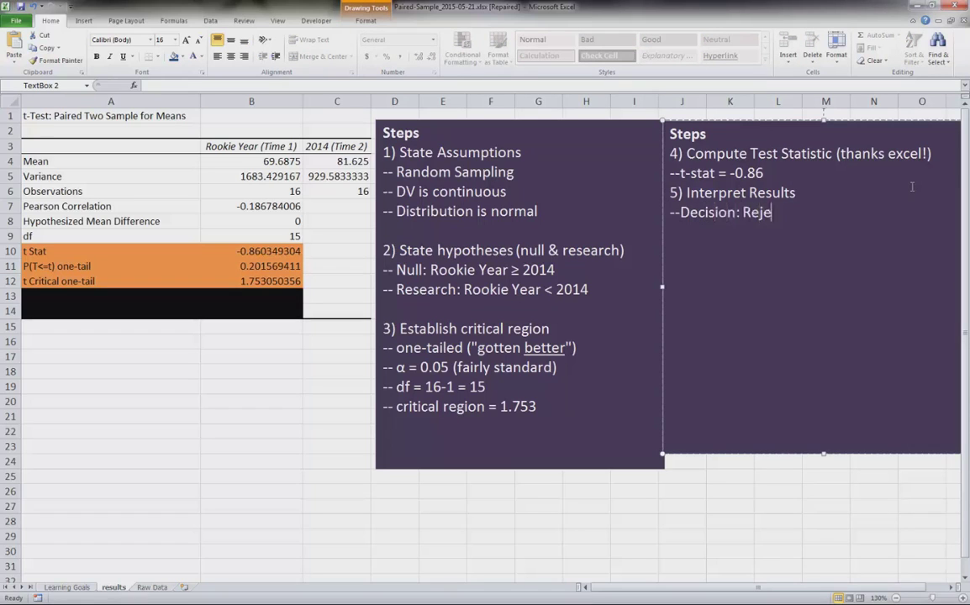
text(ct Research Hypothesis)
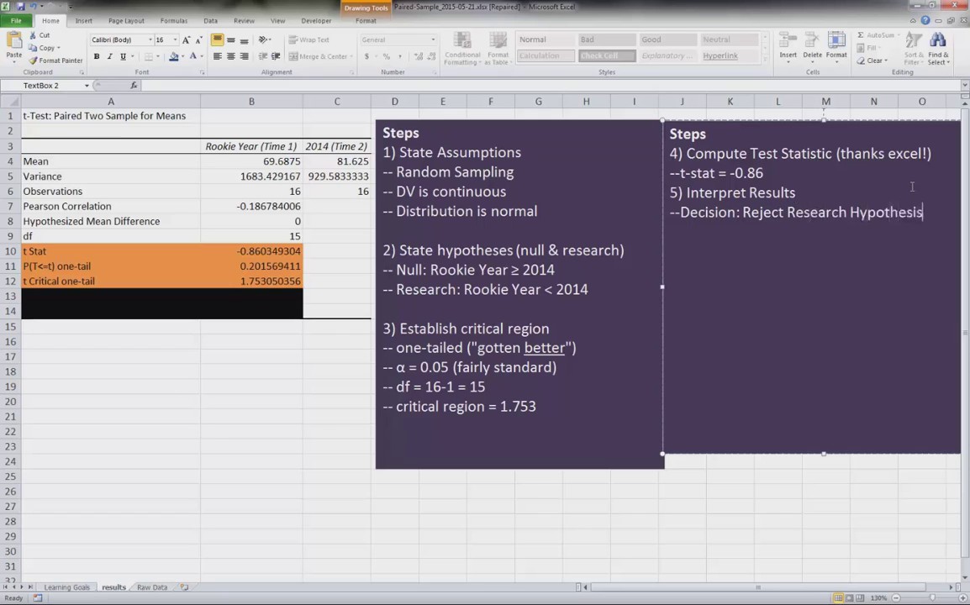
key(Return)
text(--Interpretation: )
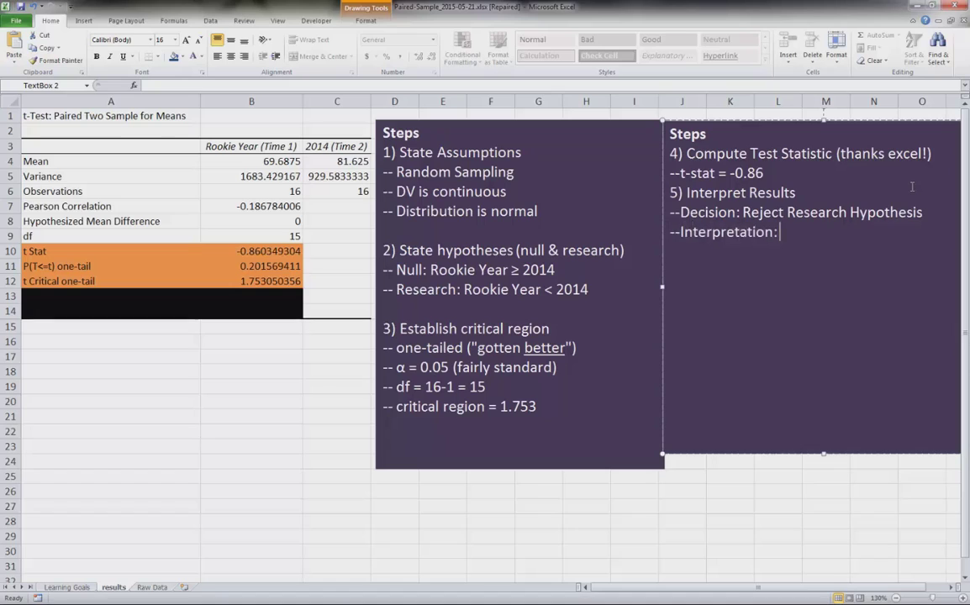
text("A paired)
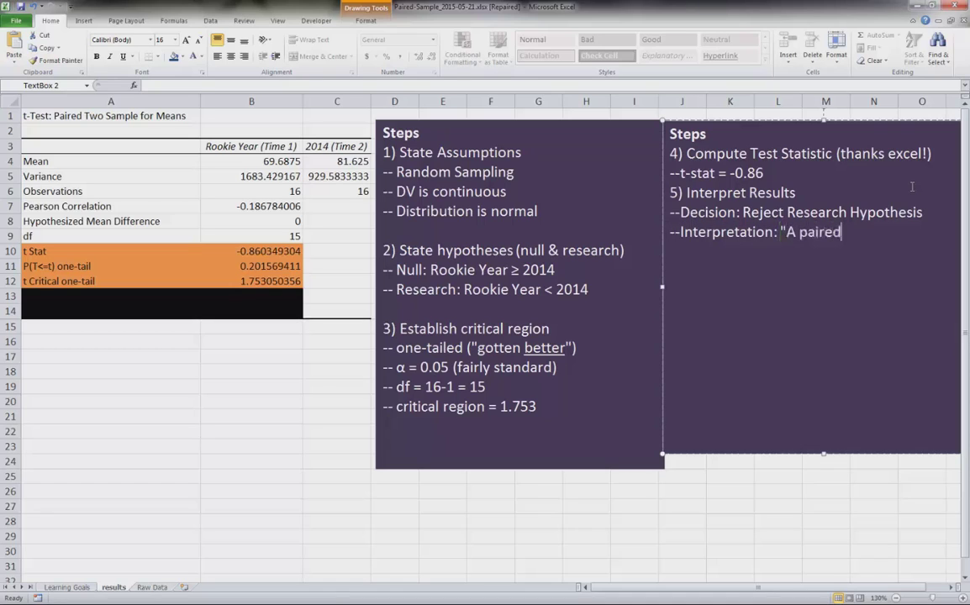
text(-sample t)
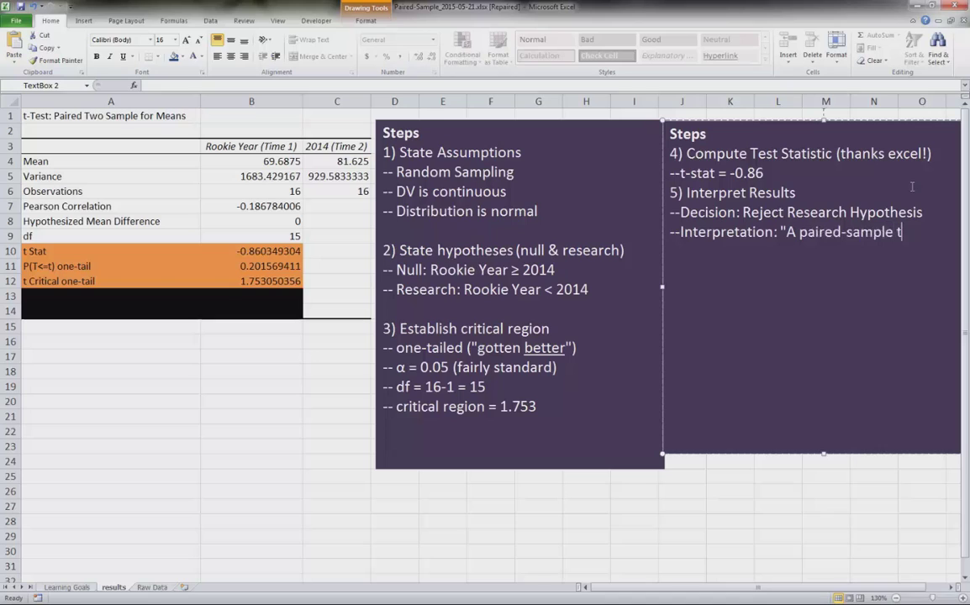
text(-test )
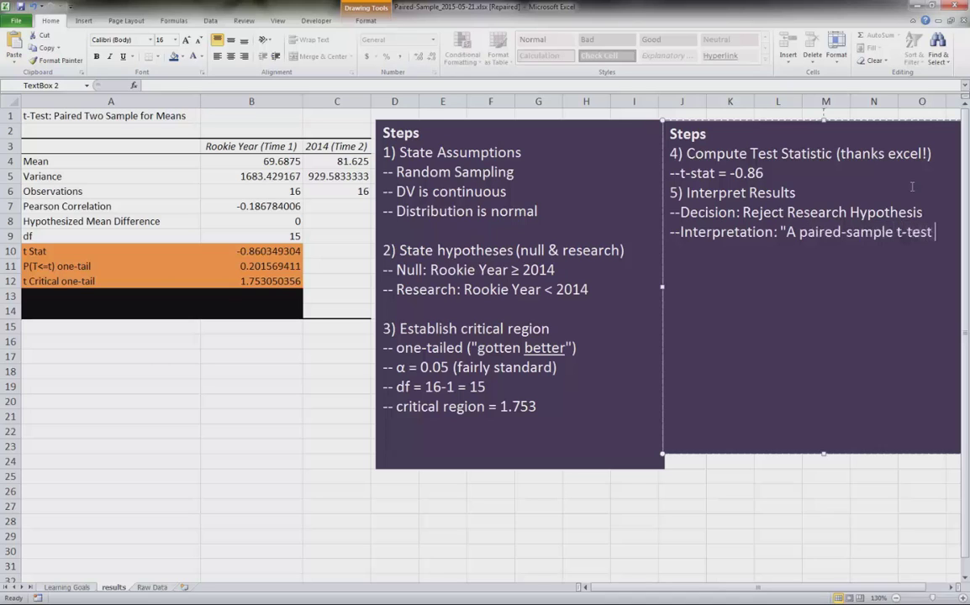
text(revealed that Mar)
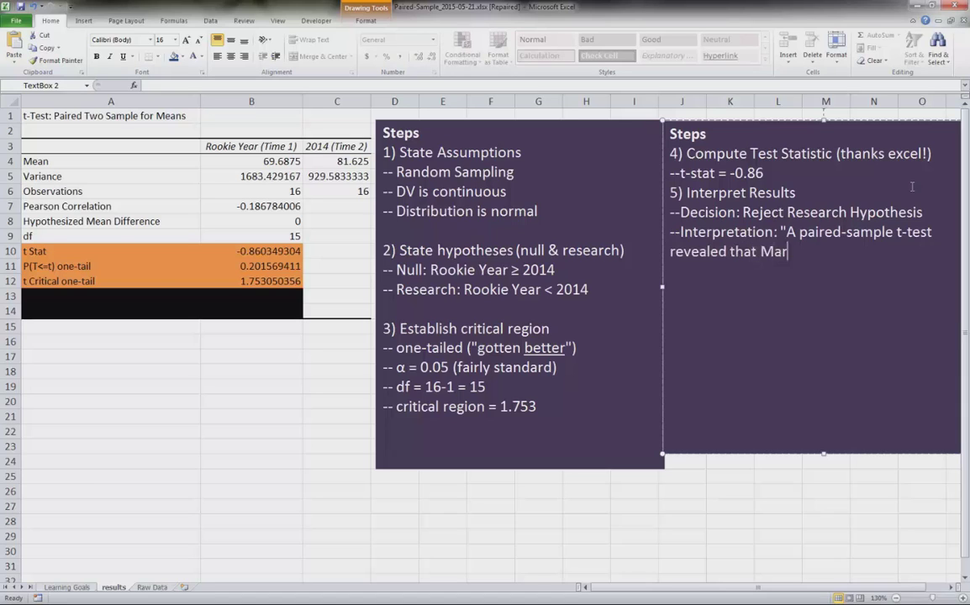
text(shawn L)
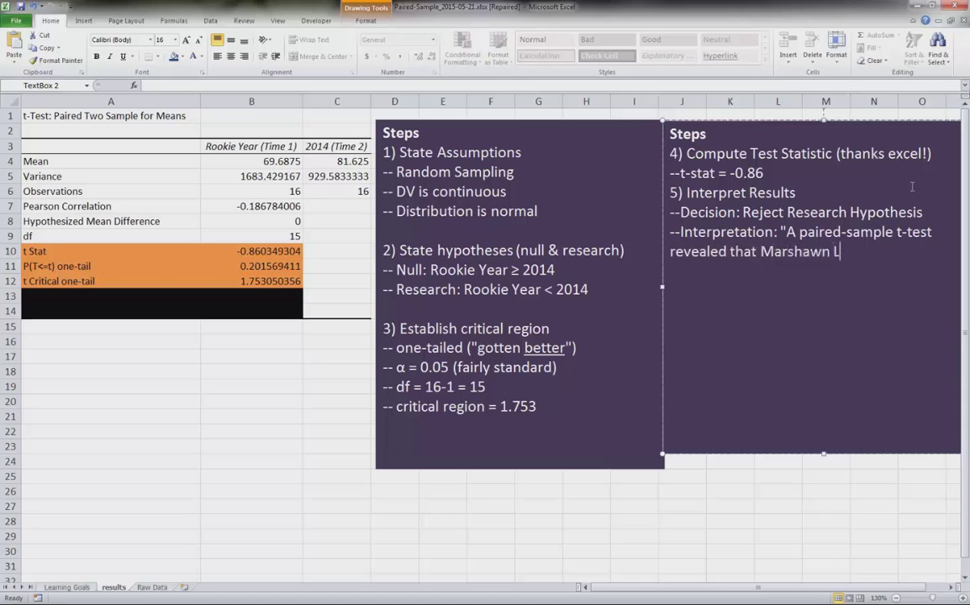
text(ynch did not r)
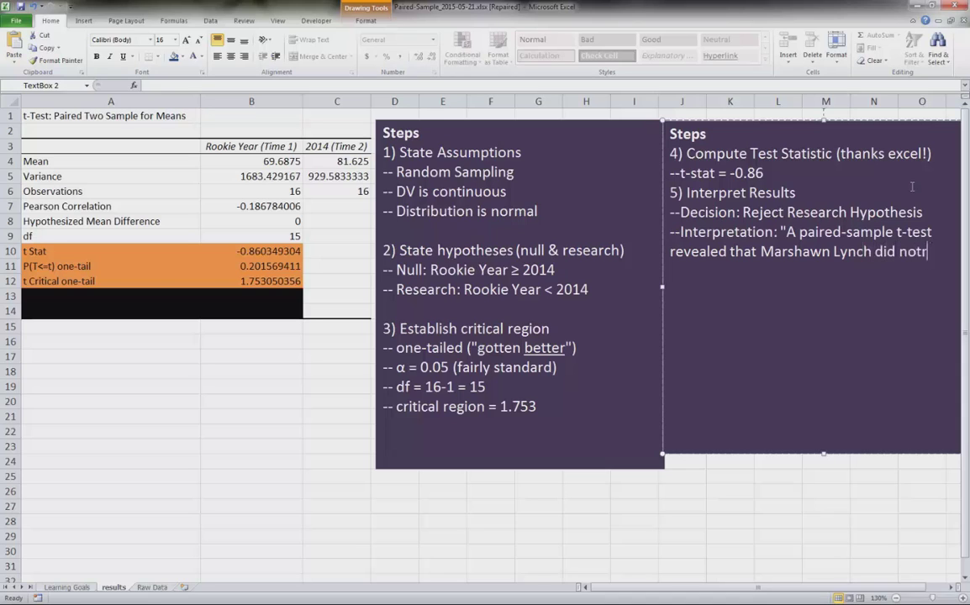
text(un for more yard)
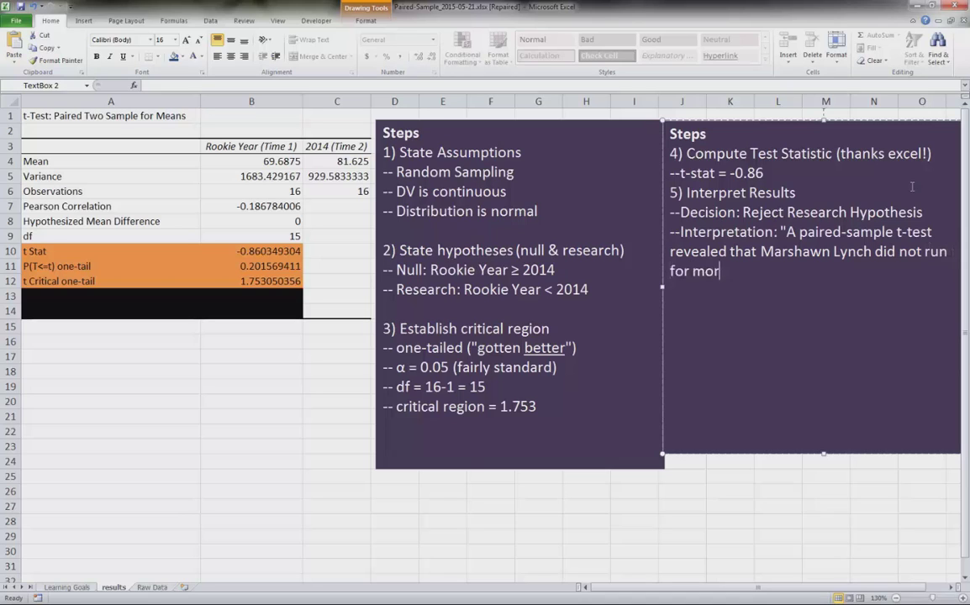
text(s in 2014)
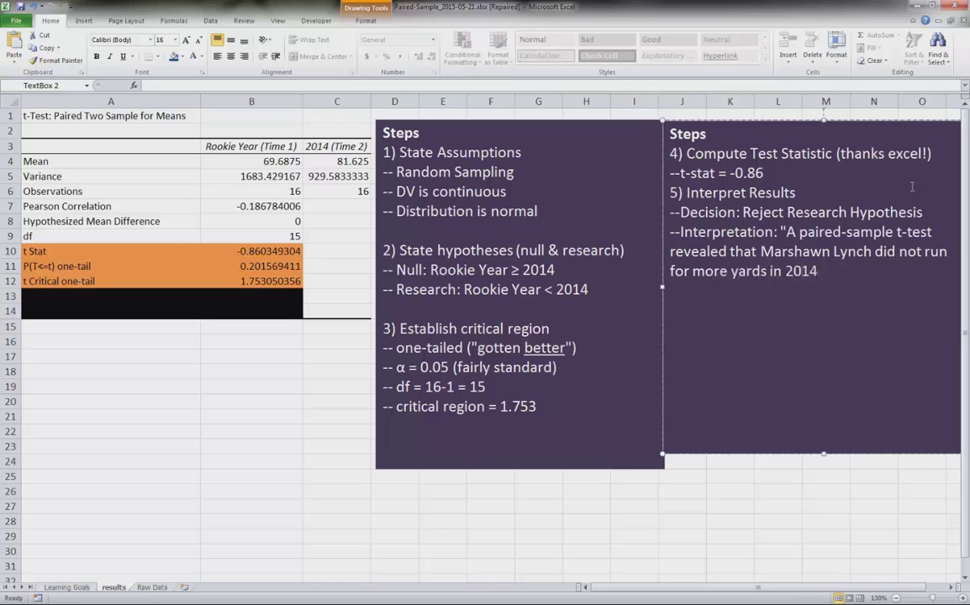
text( compared )
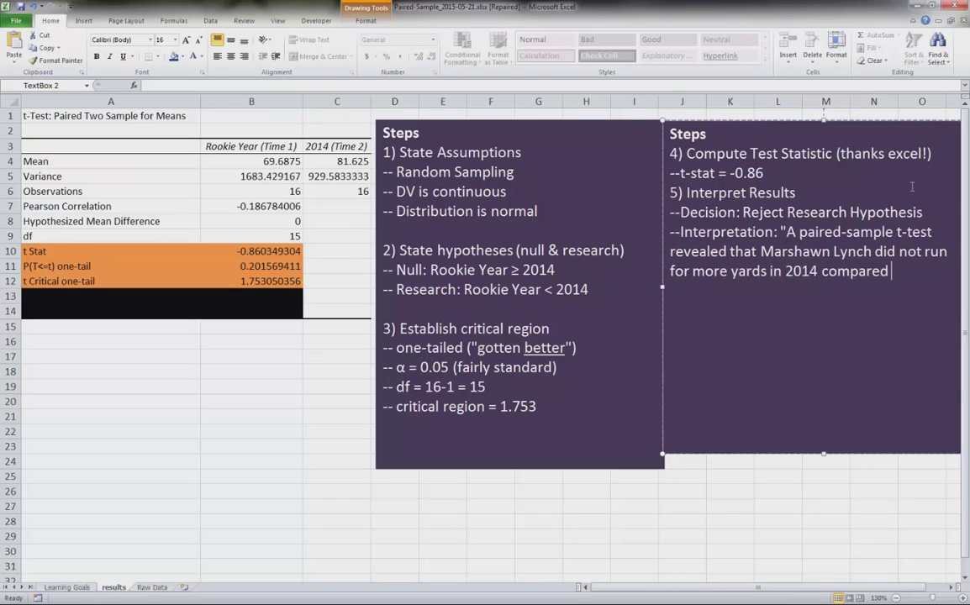
text(to his rookie )
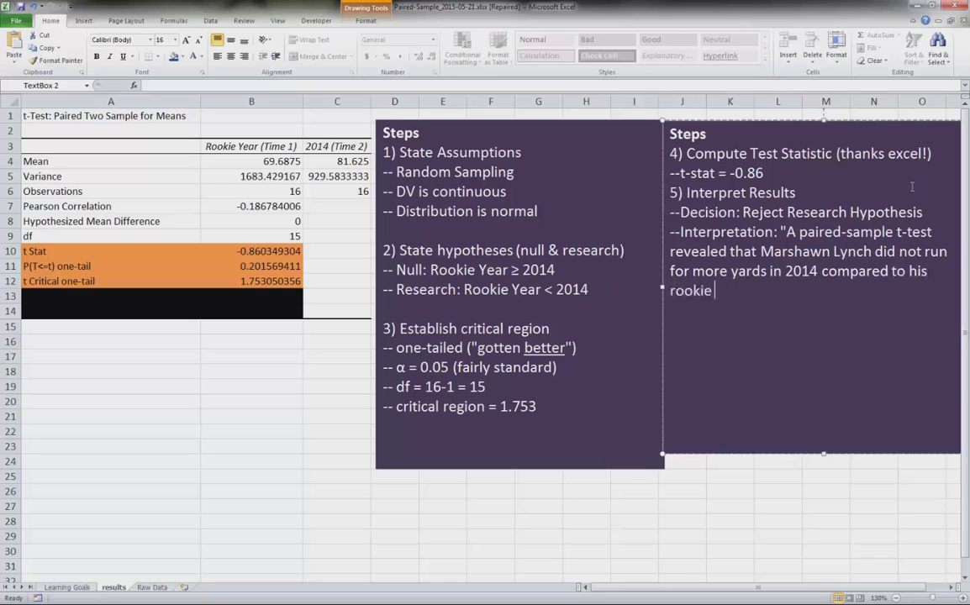
text(year.")
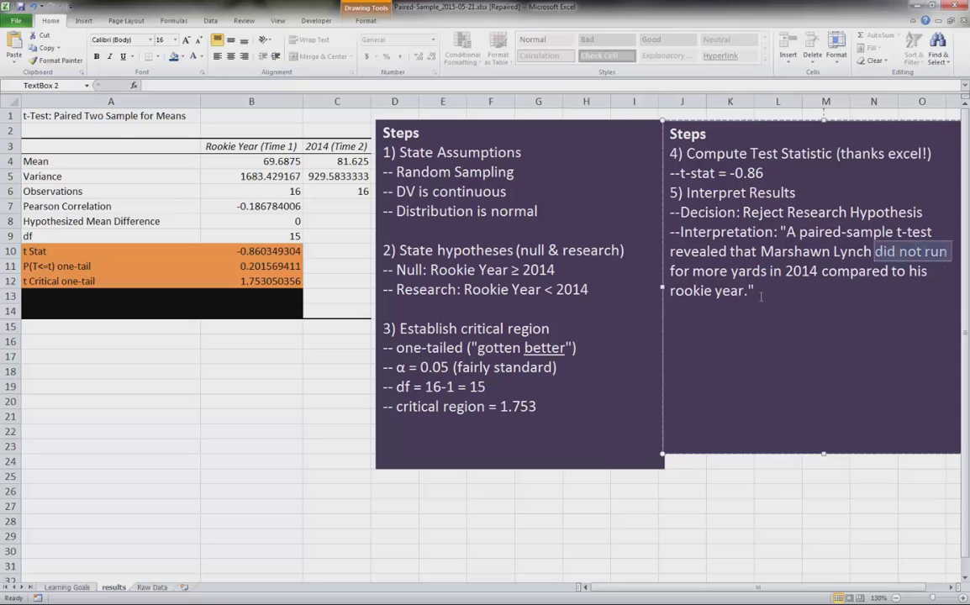
drag(754, 291, 780, 232)
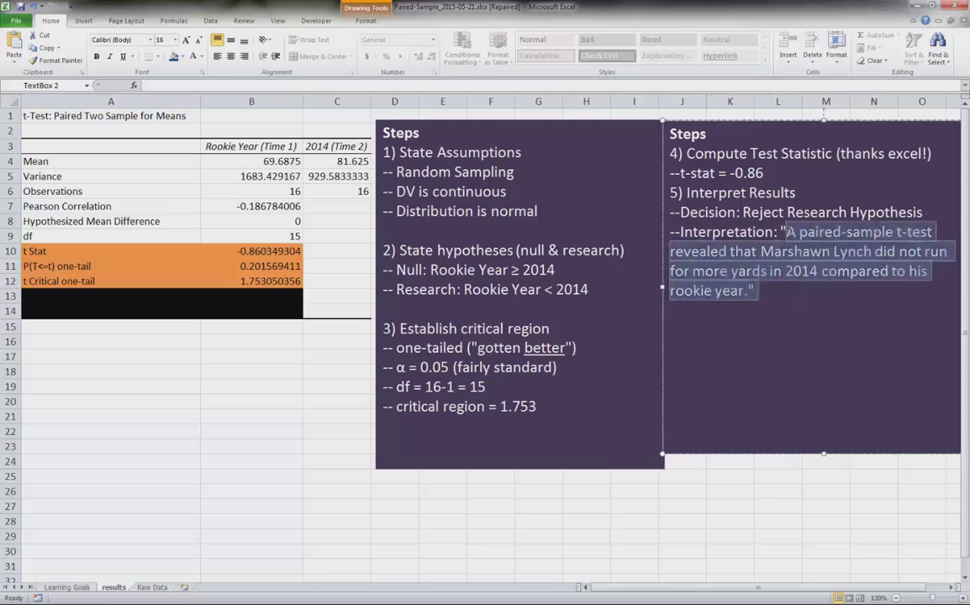
click(778, 298)
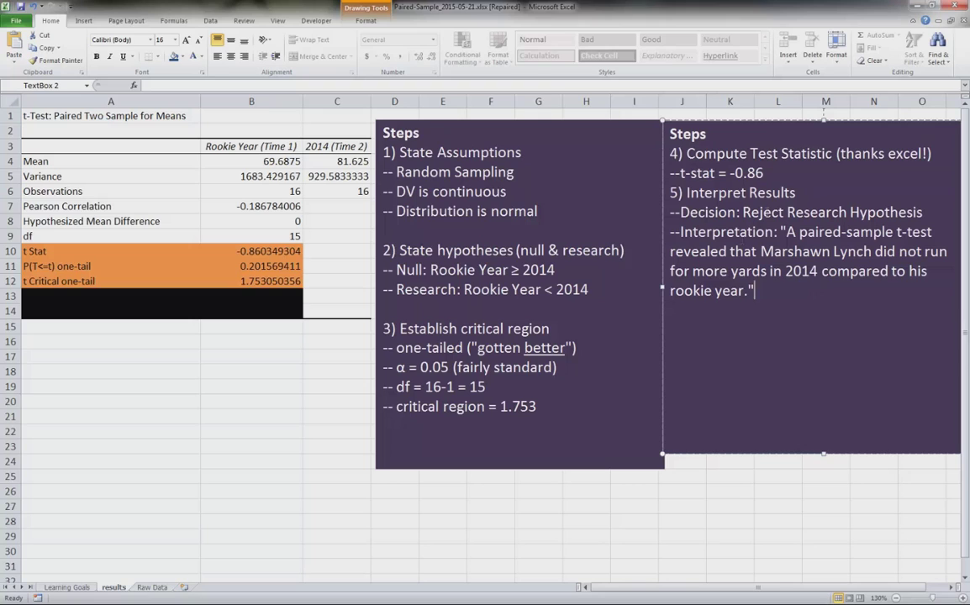
Highlight the t Stat, p-value and critical value cells (B10:B12) in the t-test output table
click(298, 223)
drag(269, 252, 291, 285)
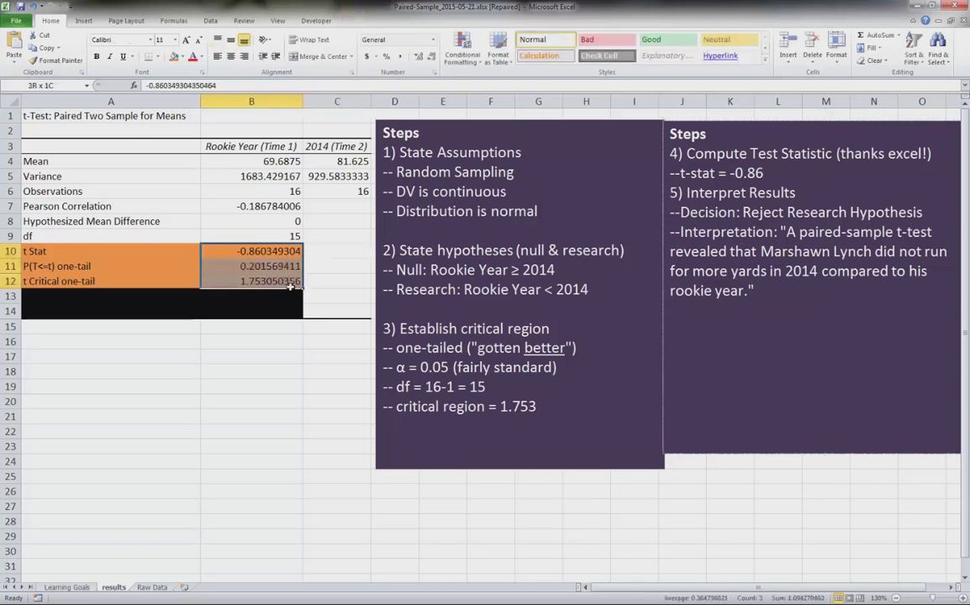
drag(244, 160, 329, 274)
drag(262, 250, 282, 284)
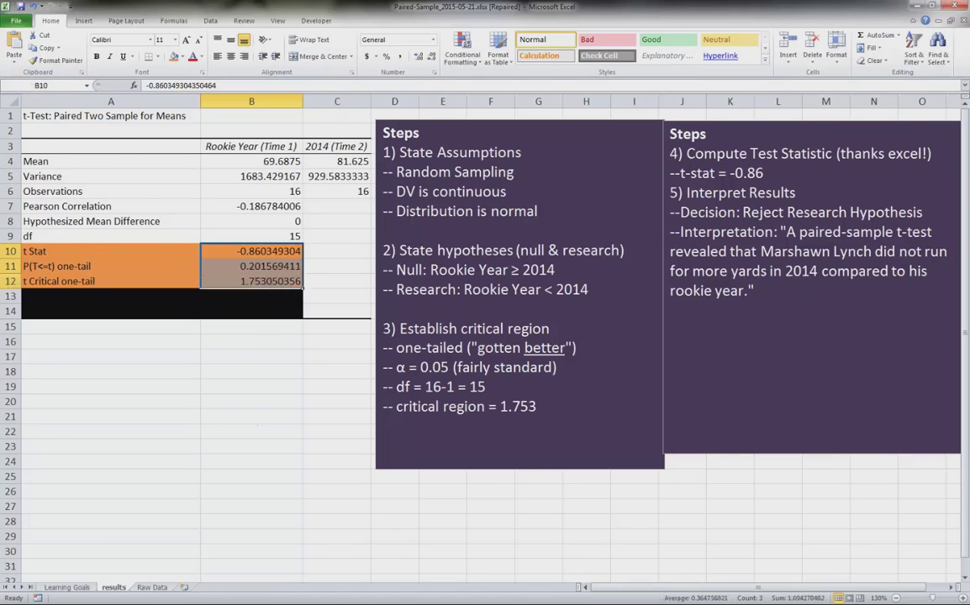
Return to the Learning Goals sheet and highlight the Compute Test Statistic step in the Steps overview
key(ctrl+Page_Up)
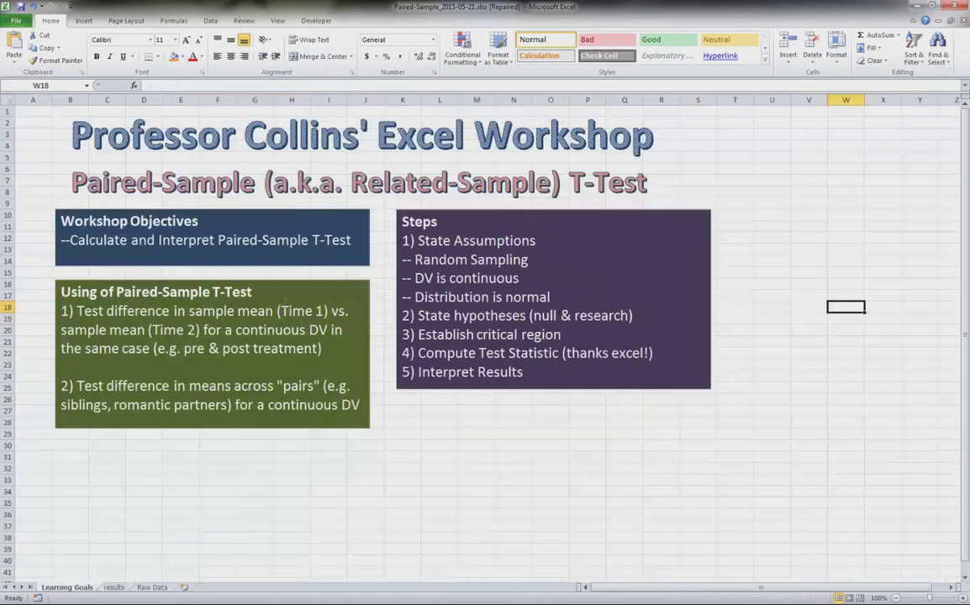
mouse_move(534, 381)
mouse_down()
mouse_move(417, 372)
mouse_move(401, 353)
mouse_move(401, 296)
mouse_move(367, 212)
mouse_move(402, 202)
mouse_up()
drag(655, 353, 413, 353)
click(550, 432)
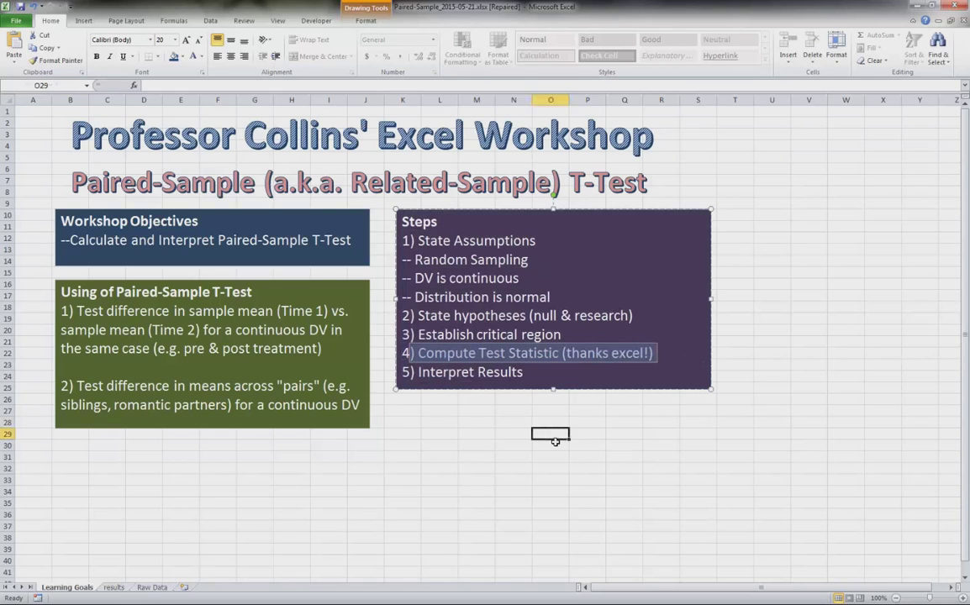